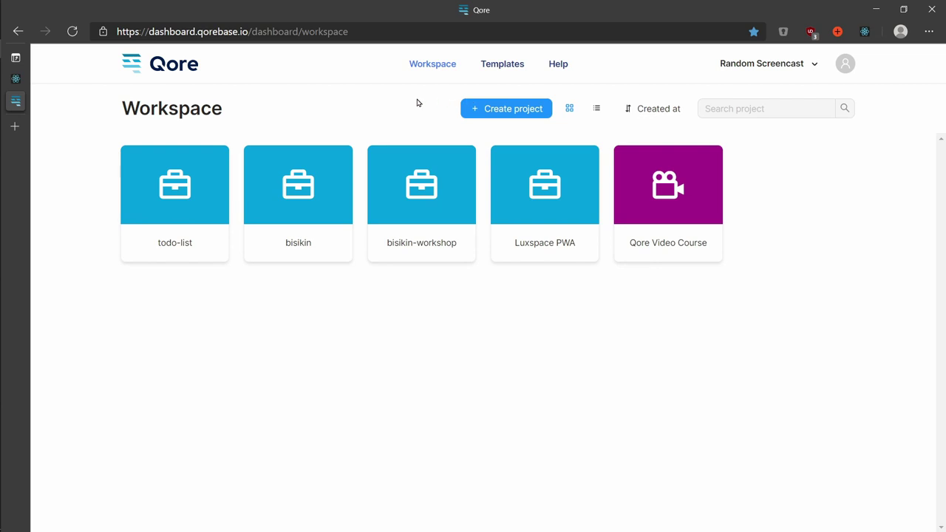
Step: Open the Qore Video Course project card to show its Member table
left_click(676, 192)
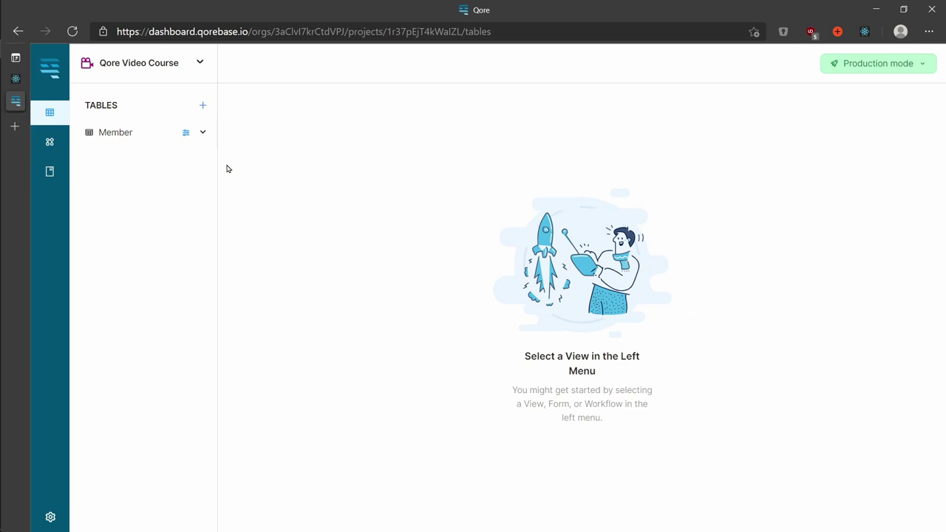
Step: Show the Member table's All member view, starting and then abandoning a 'pass' field
left_click(132, 133)
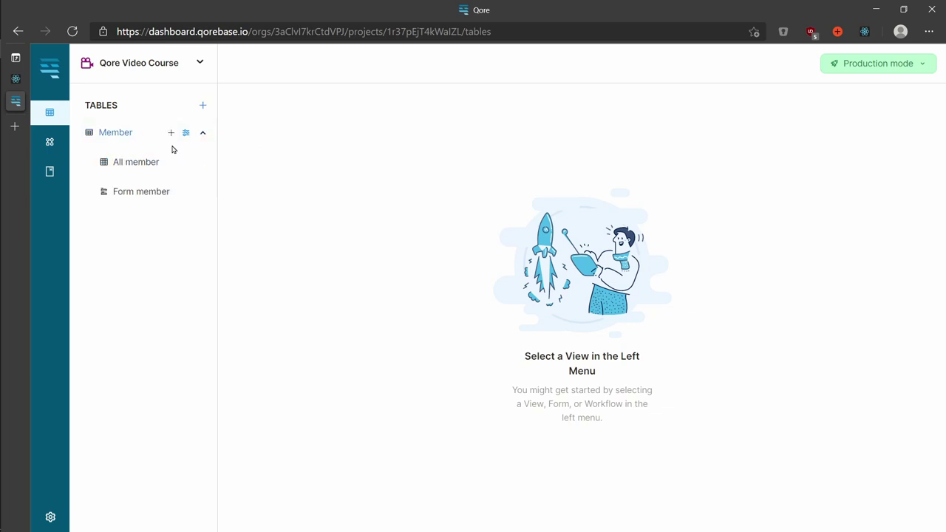
left_click(139, 161)
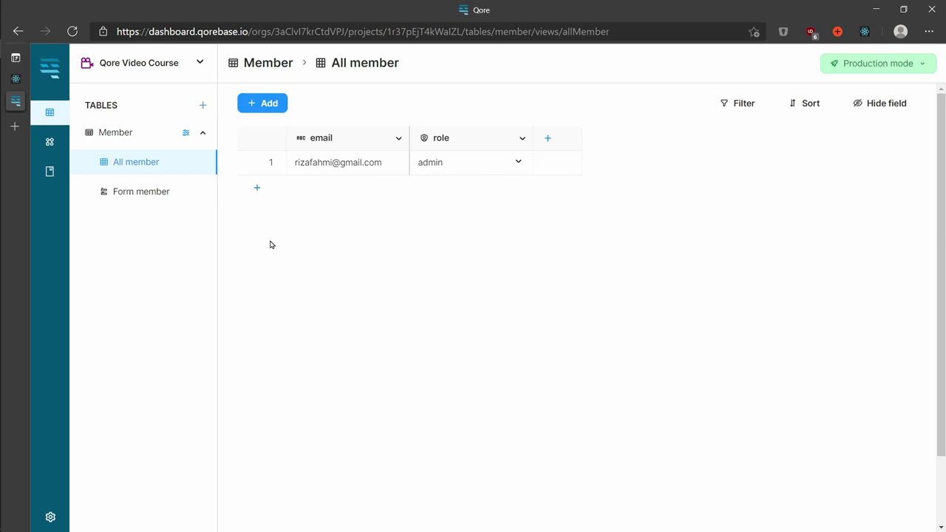
left_click(548, 138)
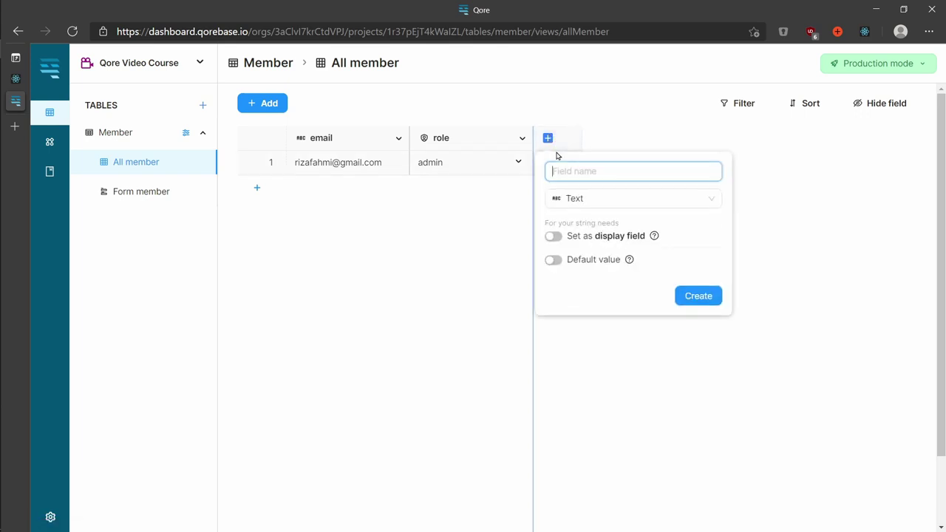
type("pass")
left_click(462, 213)
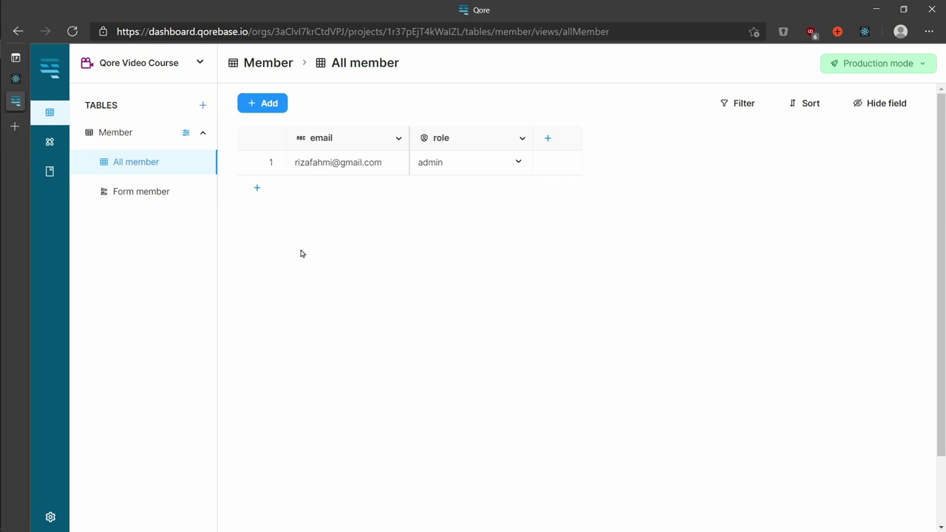
left_click(204, 108)
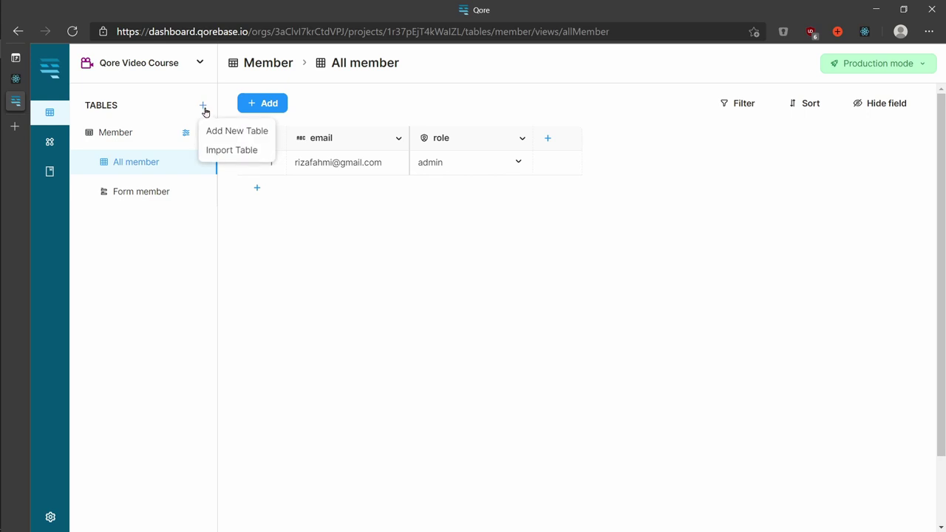
Step: Create an empty table named Feedback and display its All feedback view
left_click(214, 133)
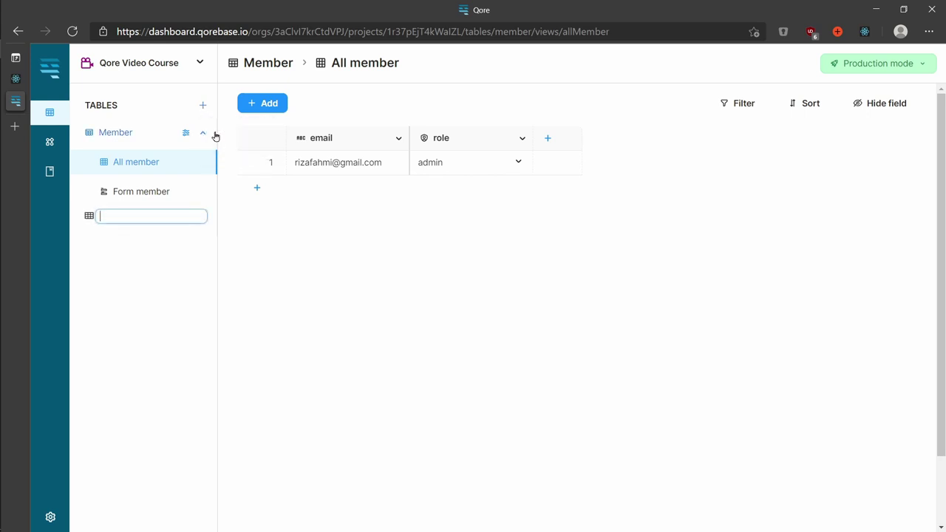
type("Feed")
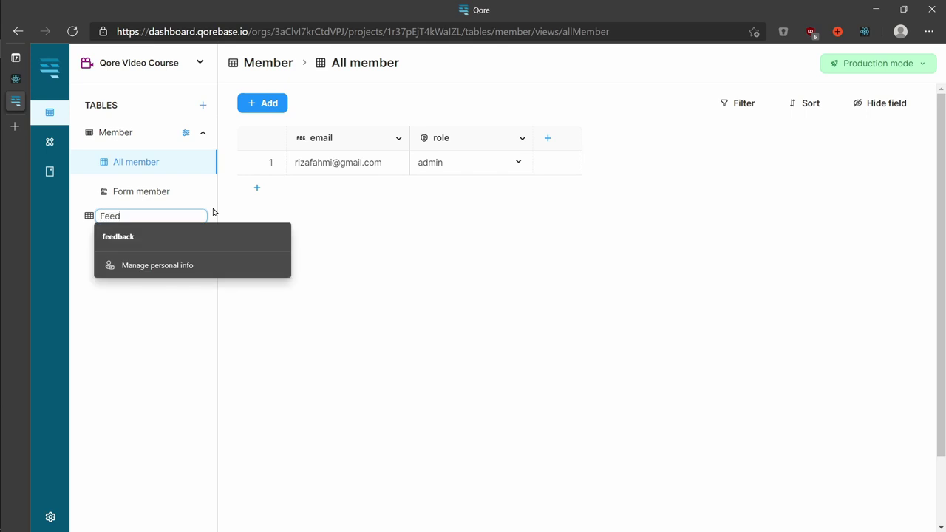
type("back")
key("Return")
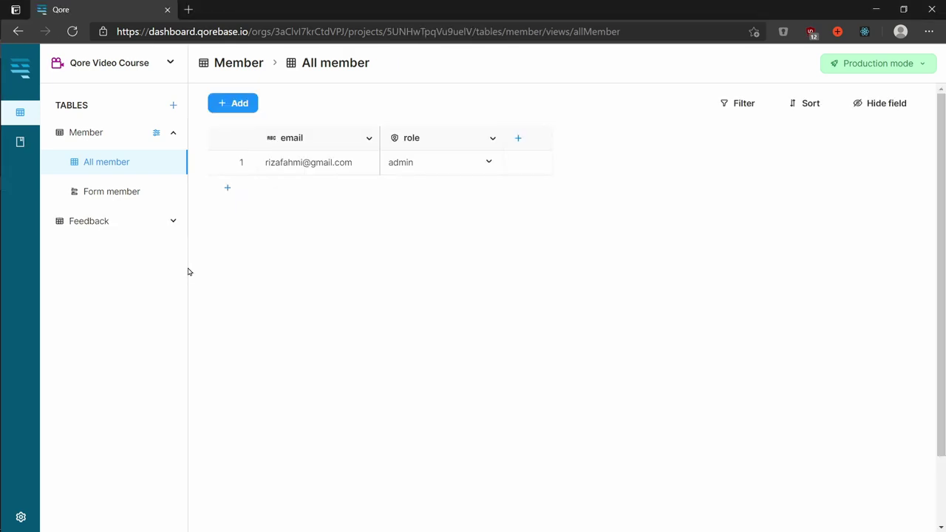
left_click(112, 226)
left_click(106, 255)
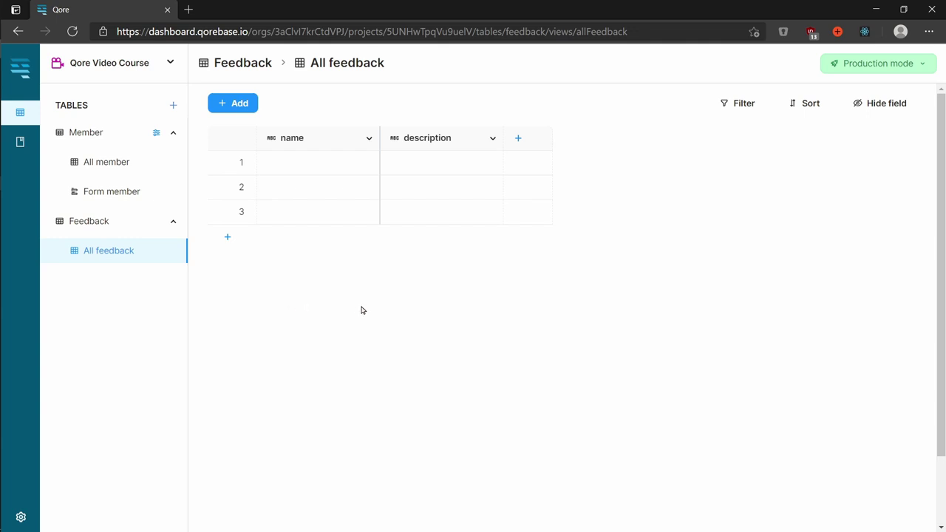
Step: Add a Text field named title and move it to the leftmost column
left_click(518, 139)
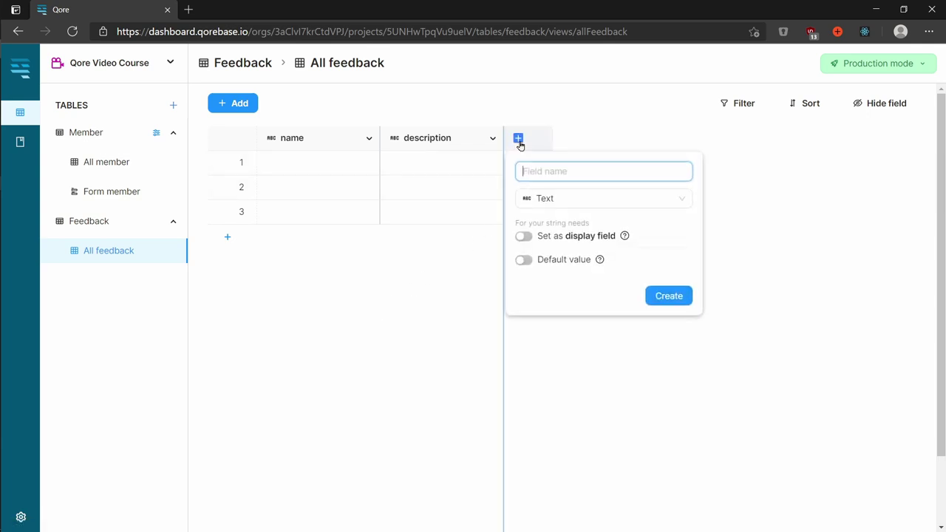
type("title")
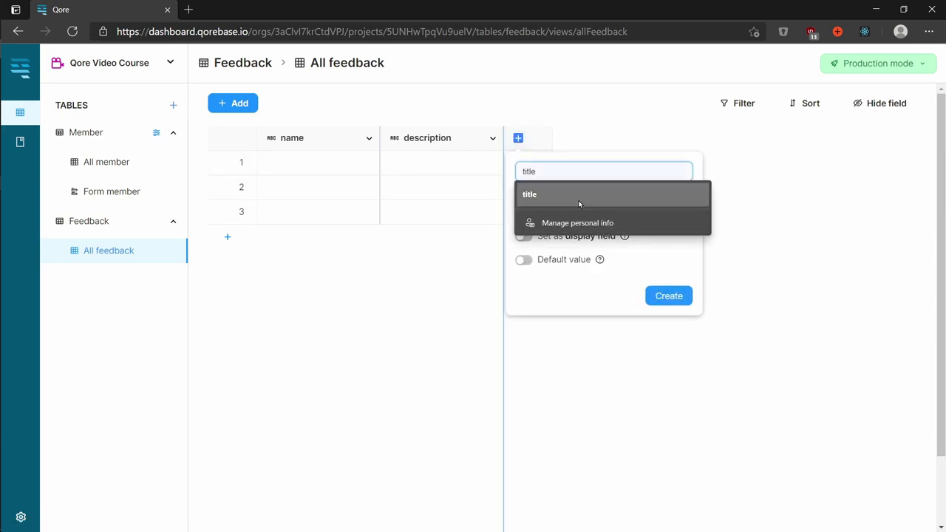
left_click(579, 195)
left_click(572, 200)
left_click(572, 201)
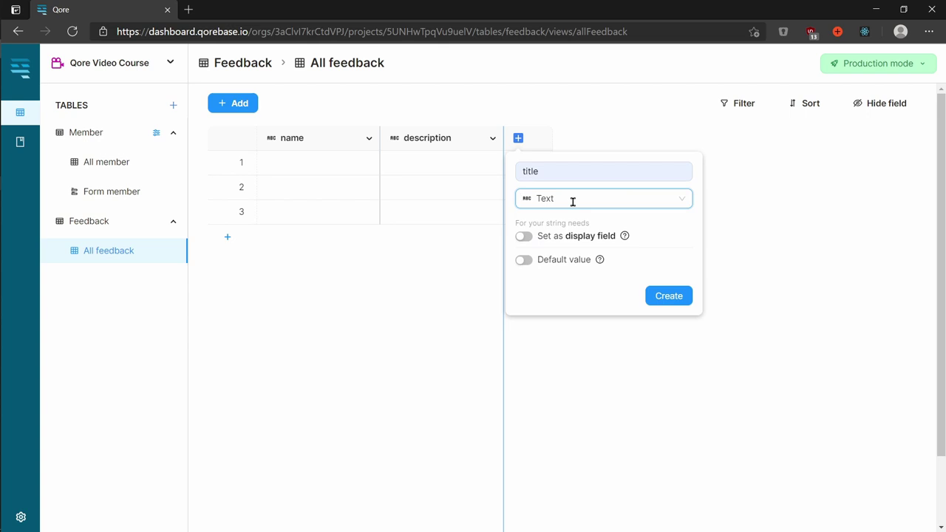
left_click(678, 295)
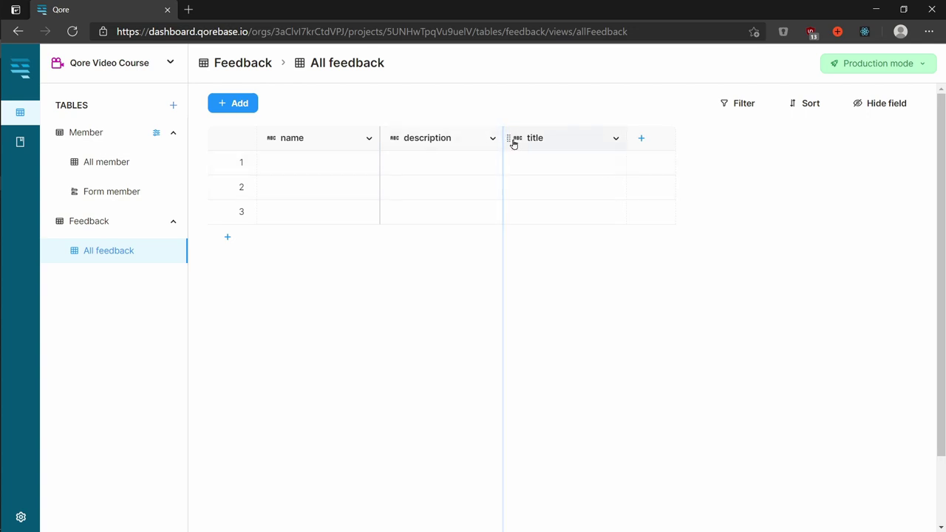
left_click_drag(508, 139, 268, 138)
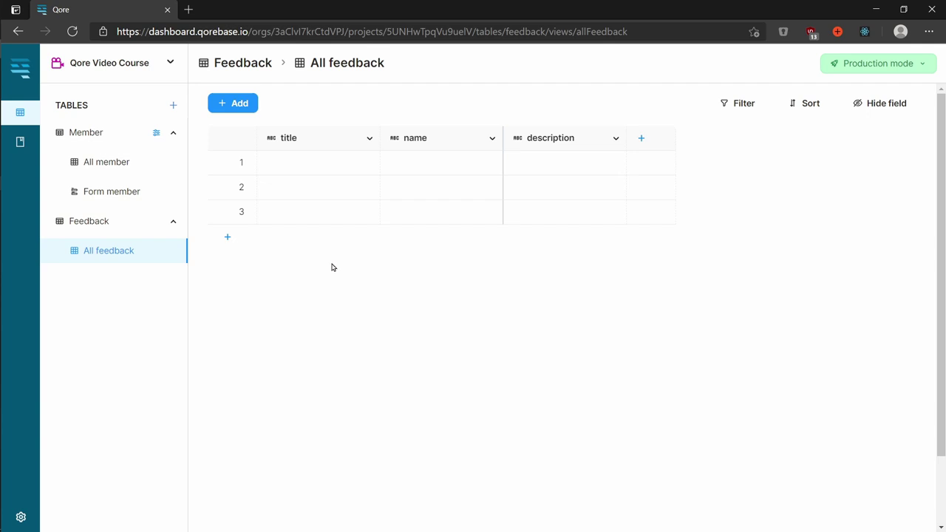
Step: Make title the Feedback table's display field instead of name
left_click(491, 138)
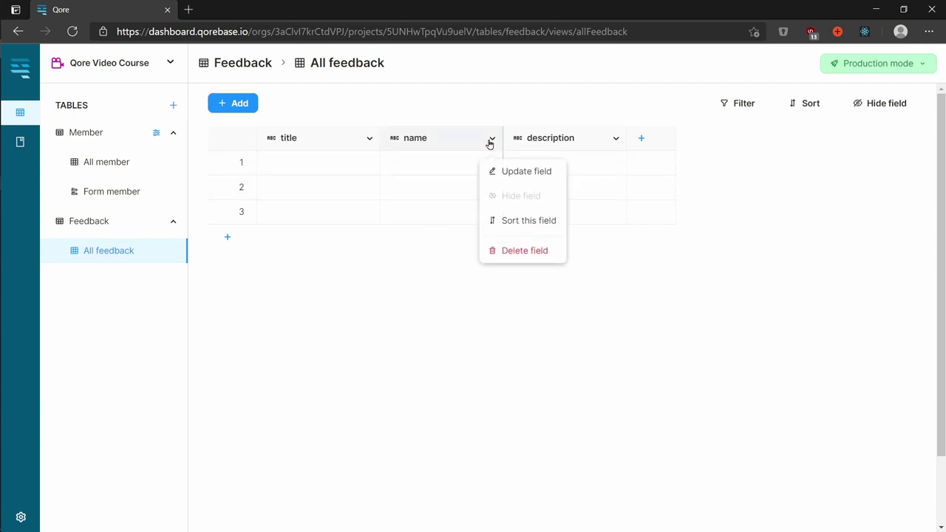
left_click(512, 173)
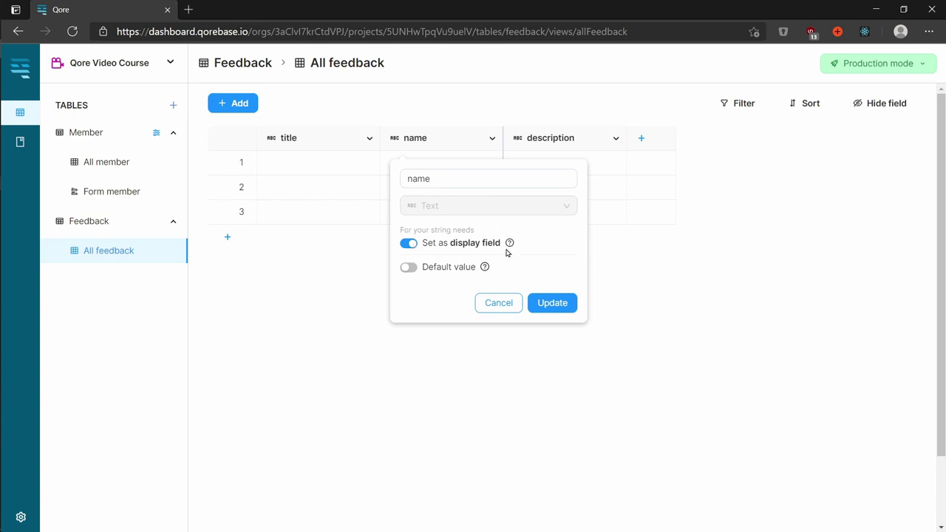
left_click(413, 247)
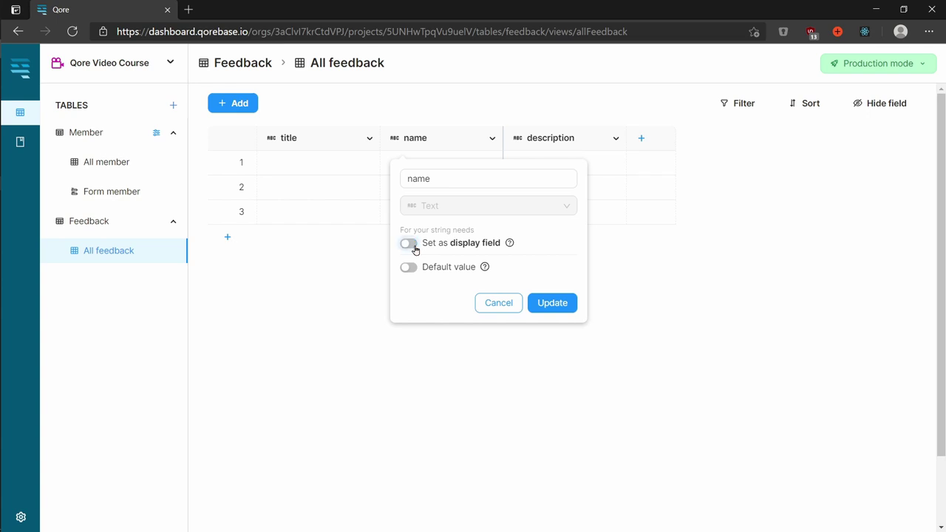
left_click(538, 303)
left_click(370, 139)
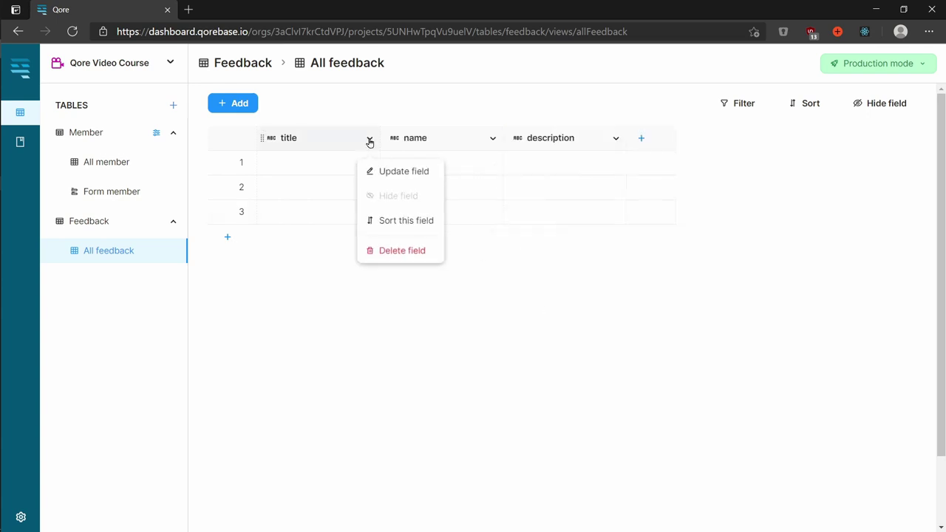
left_click(375, 170)
left_click(285, 244)
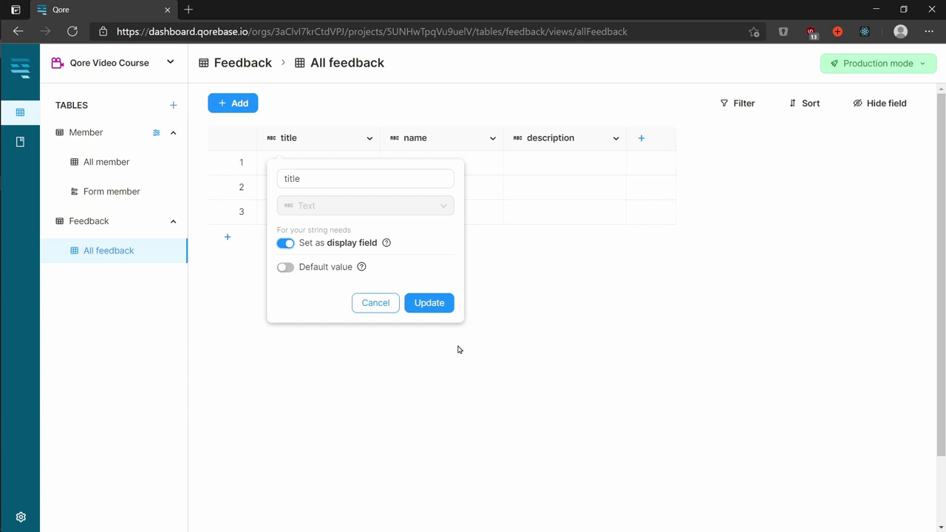
left_click(438, 303)
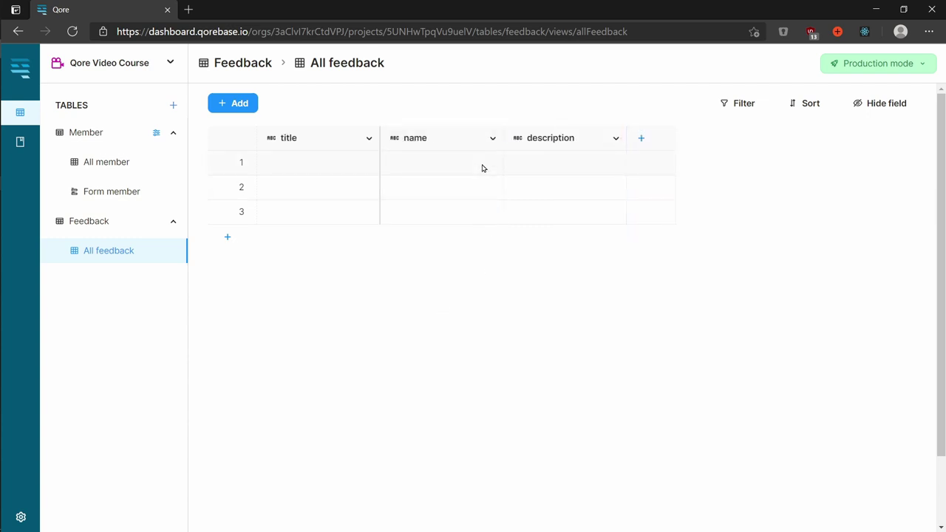
Step: Delete the name field from the Feedback table
left_click(493, 139)
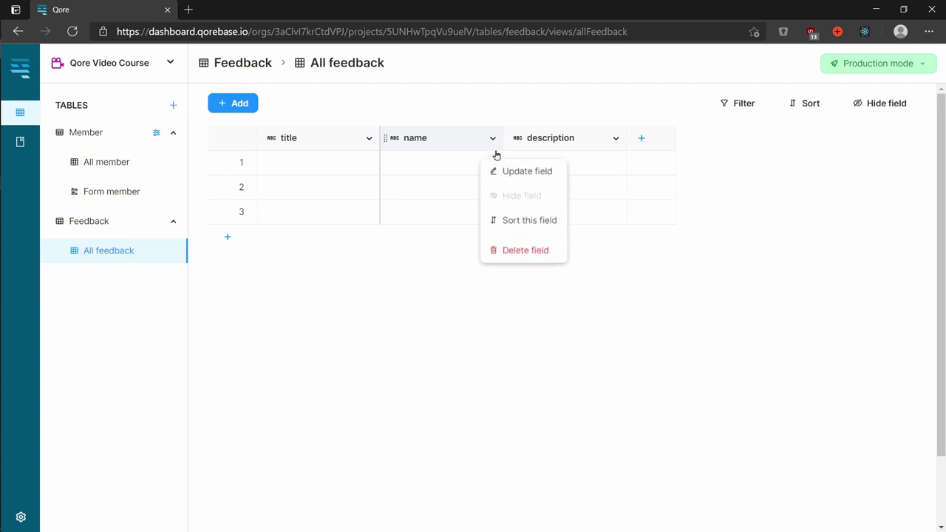
left_click(500, 251)
left_click(556, 326)
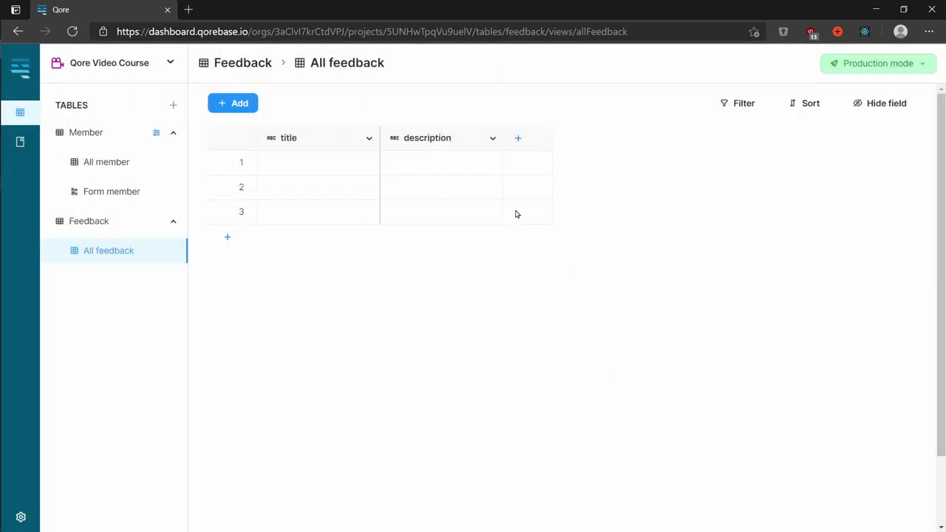
Step: Create a Number field named vote with default value 0 and no decimals
left_click(518, 140)
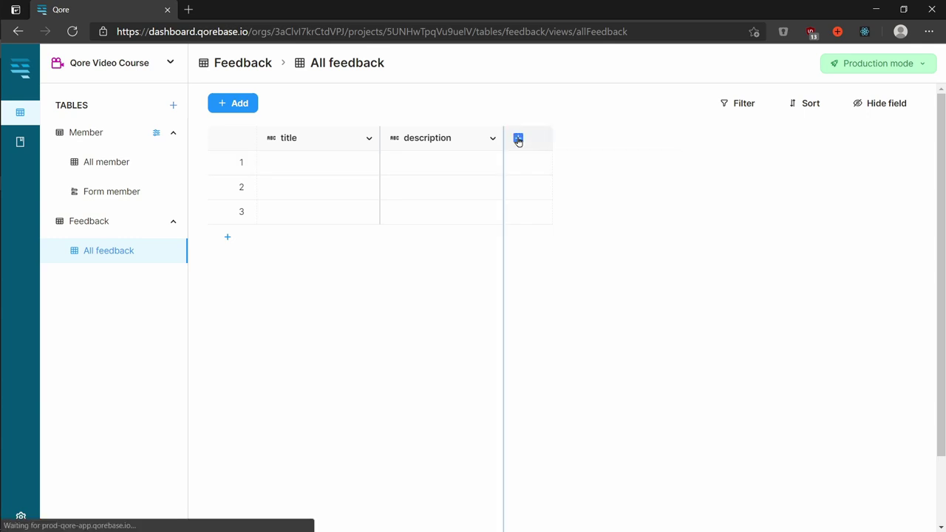
type("vote")
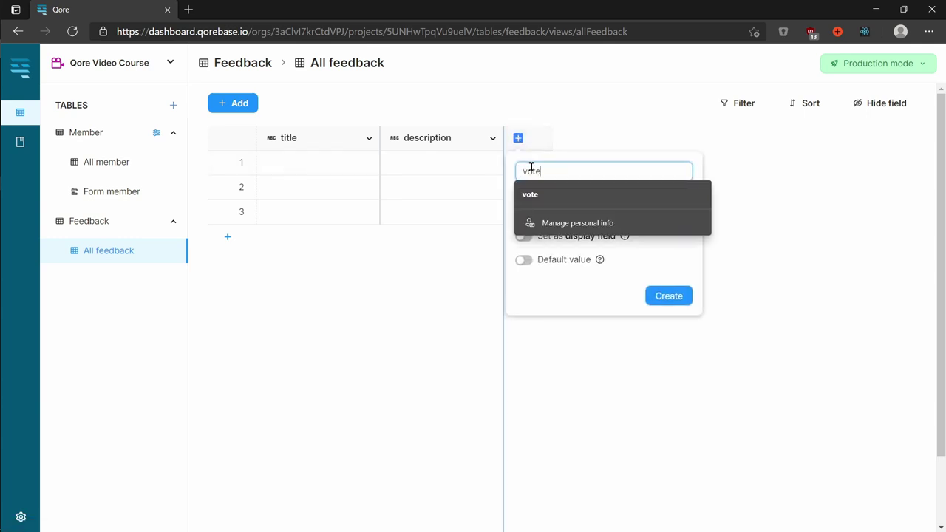
left_click(555, 199)
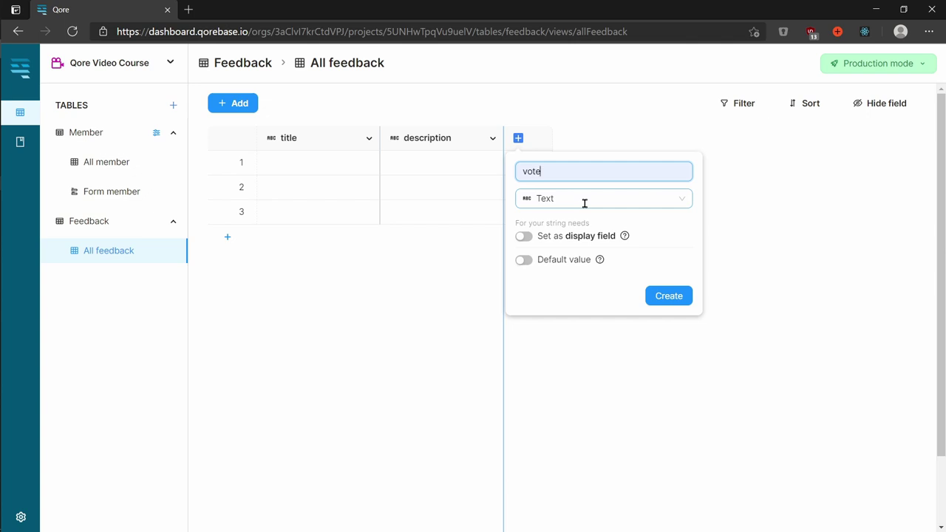
left_click(584, 201)
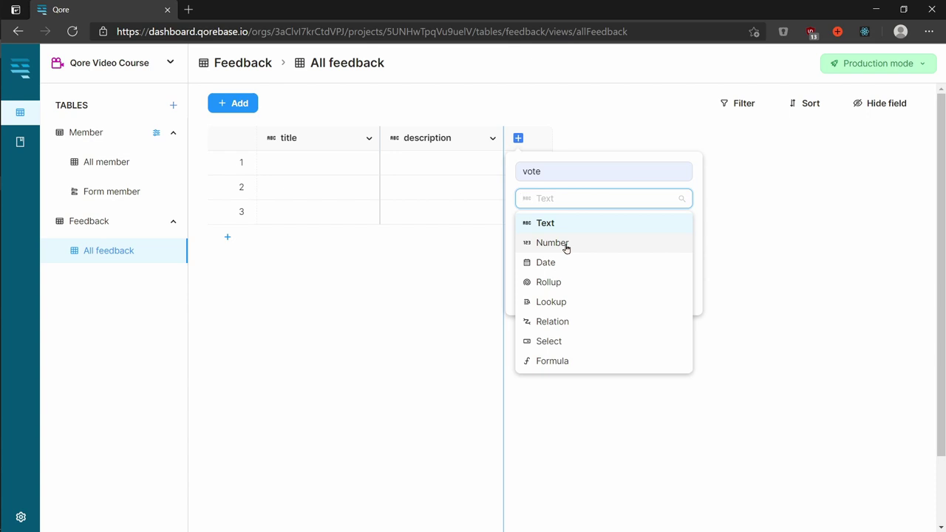
left_click(604, 244)
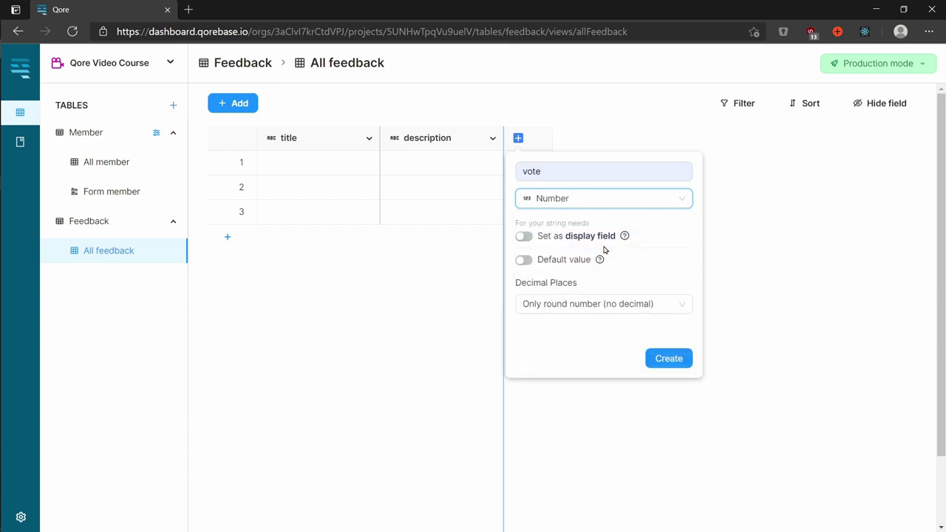
left_click(523, 260)
left_click(579, 287)
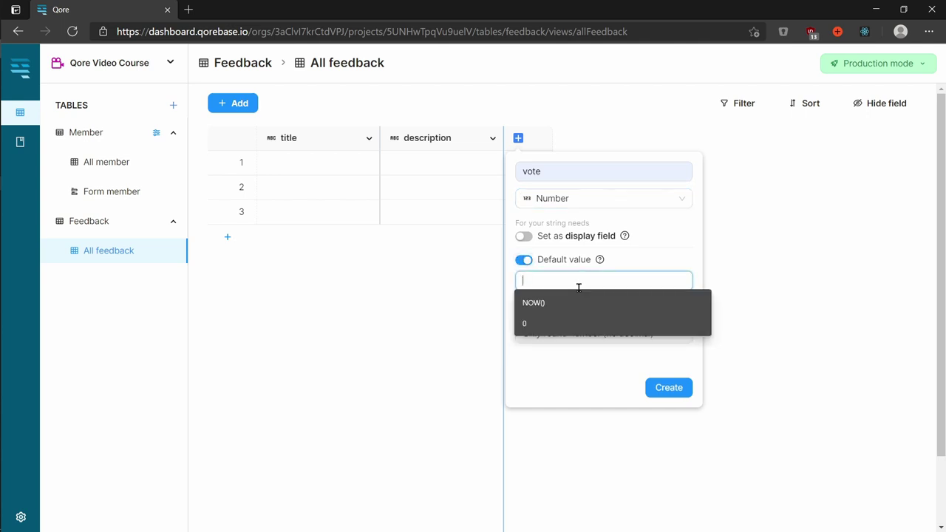
type("0")
left_click(581, 337)
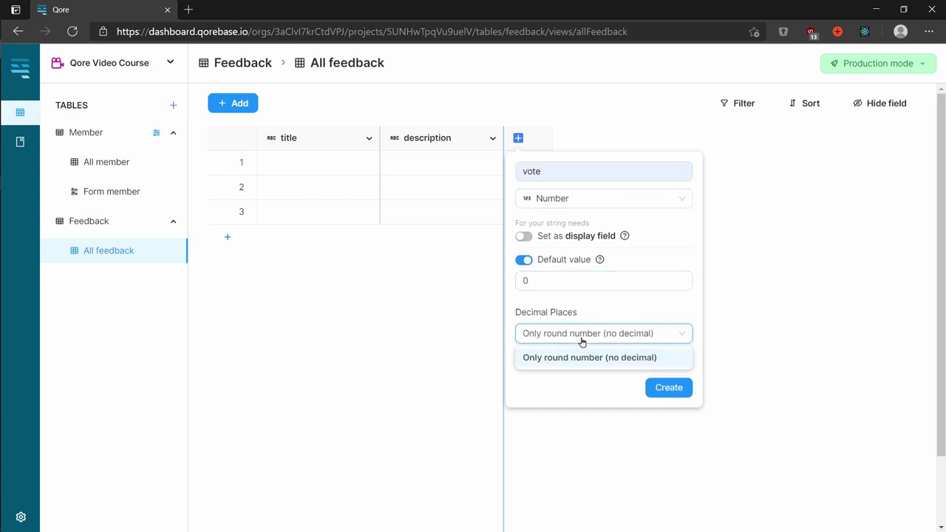
left_click(586, 358)
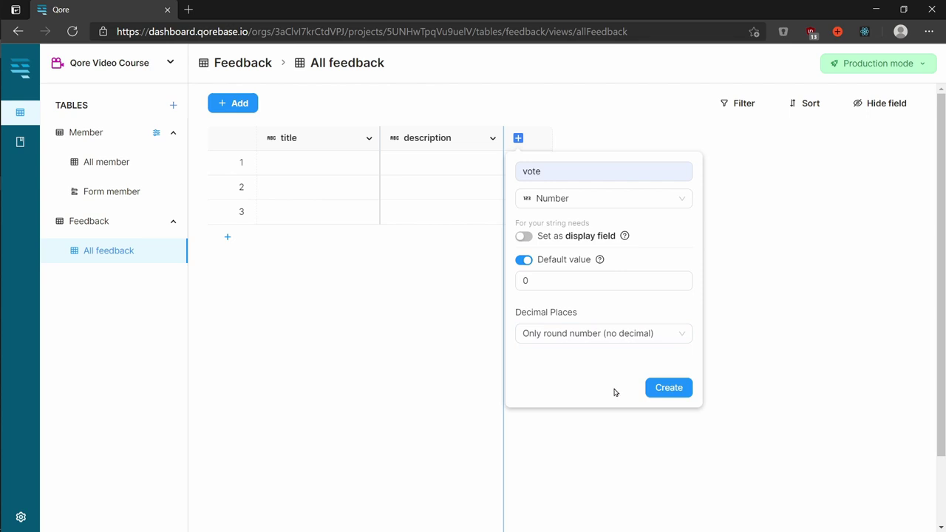
left_click(663, 390)
type("created")
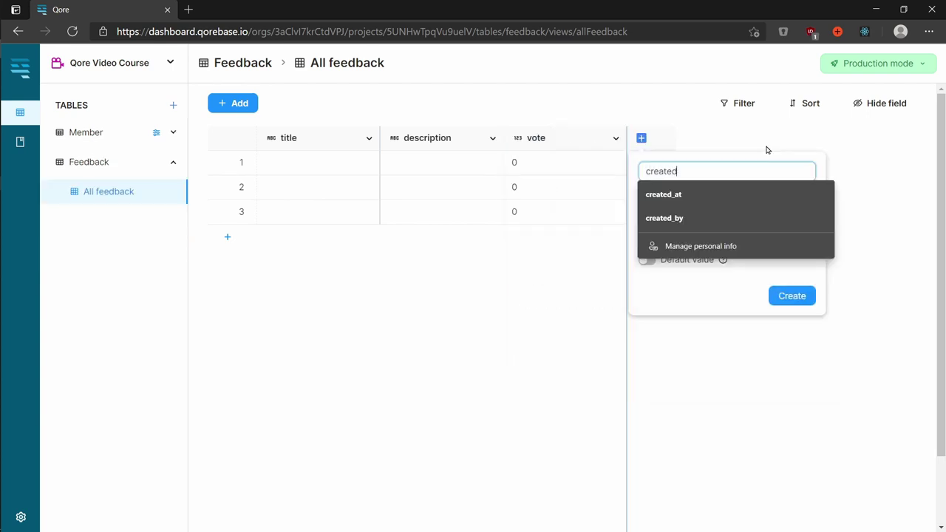
type(" by")
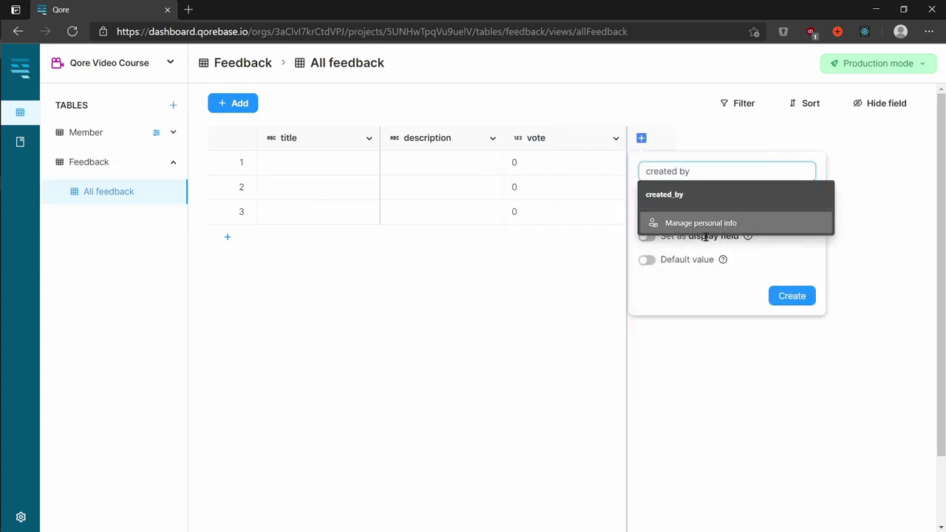
Step: Create a 'created by' Relation field linked to the Member table, showing email
left_click(685, 299)
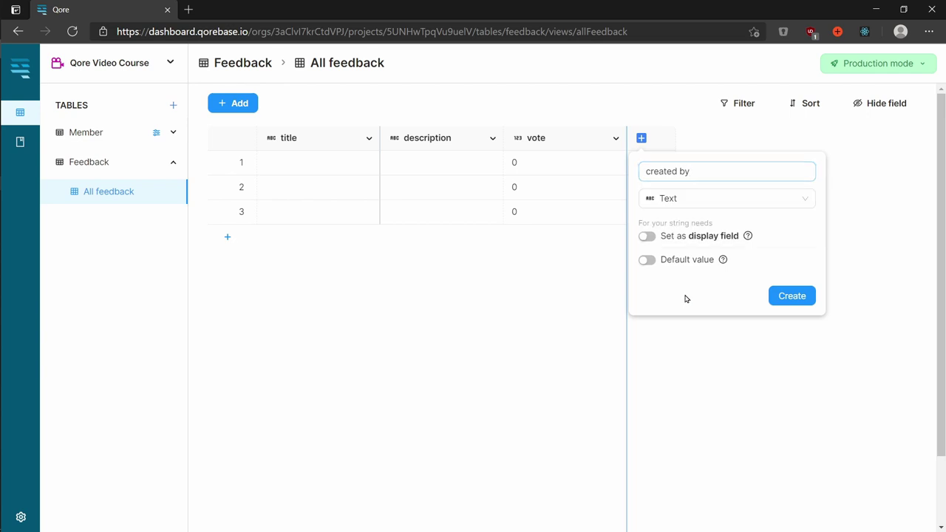
left_click(754, 198)
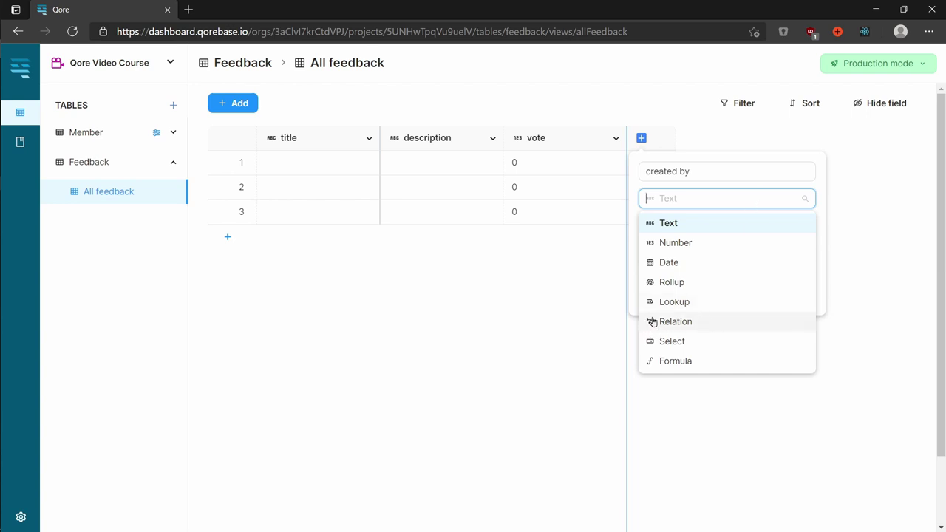
left_click(704, 323)
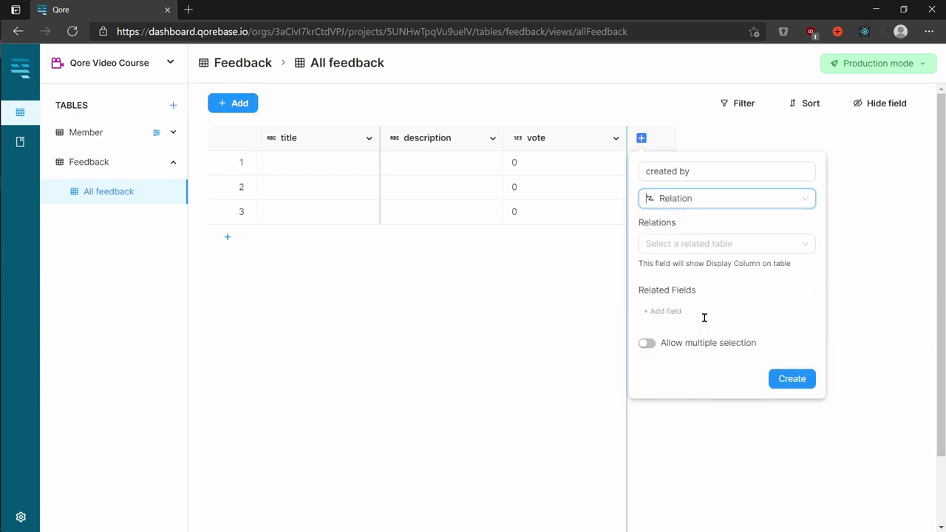
left_click(728, 244)
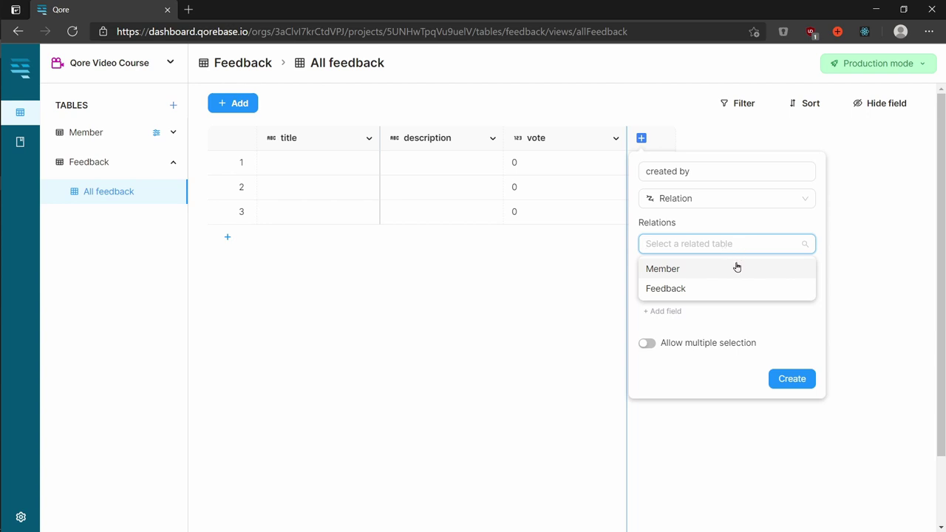
left_click(737, 267)
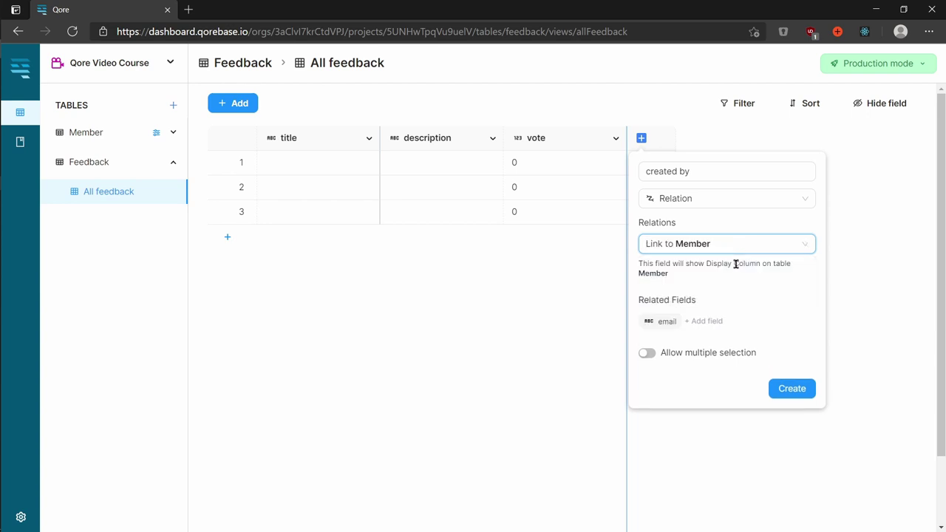
left_click(723, 318)
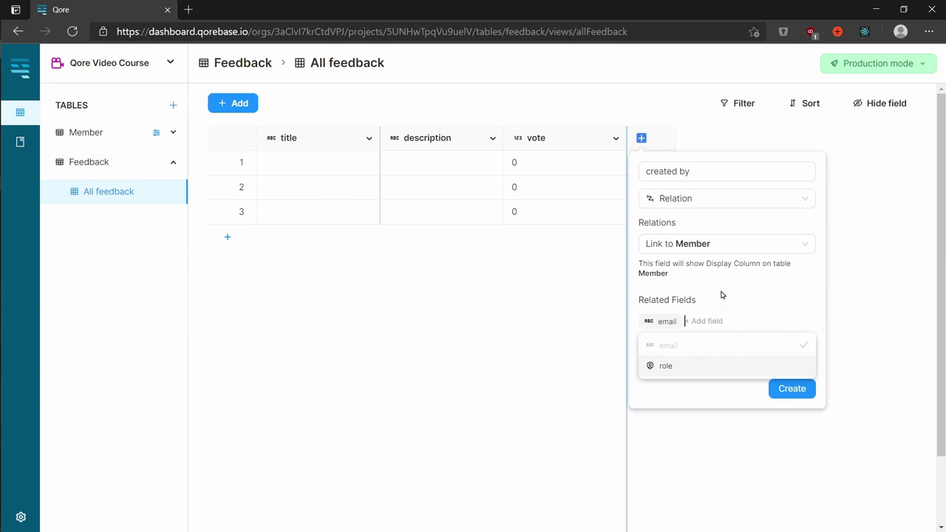
left_click(724, 294)
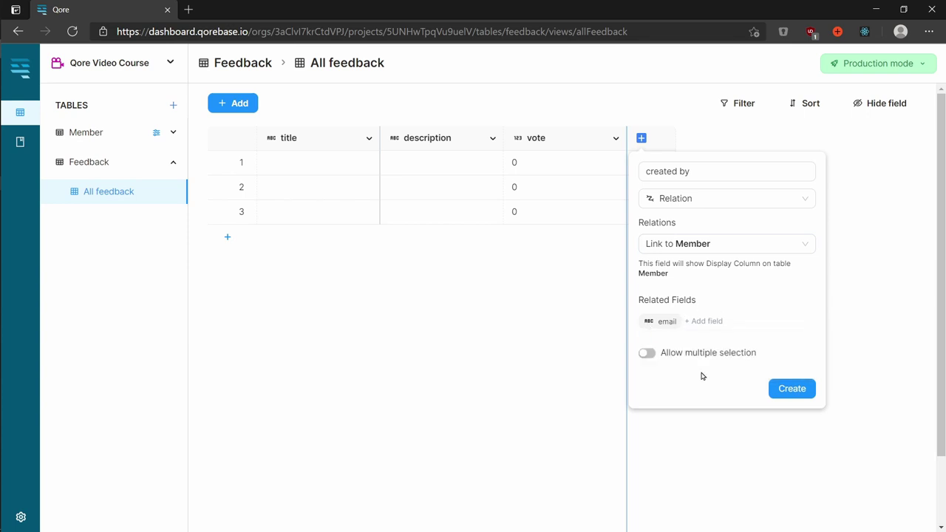
left_click(786, 396)
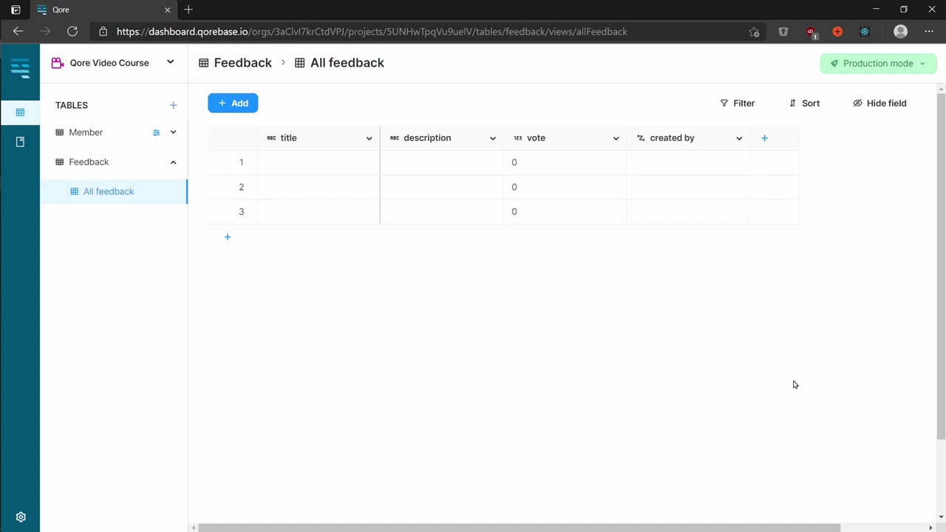
Step: Add a Text column named slug to the Feedback table
left_click(765, 139)
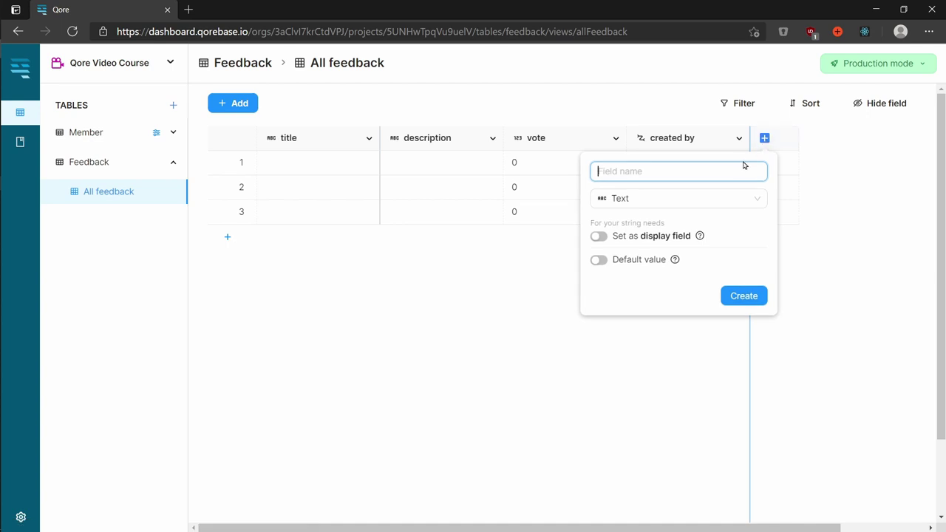
type("slug")
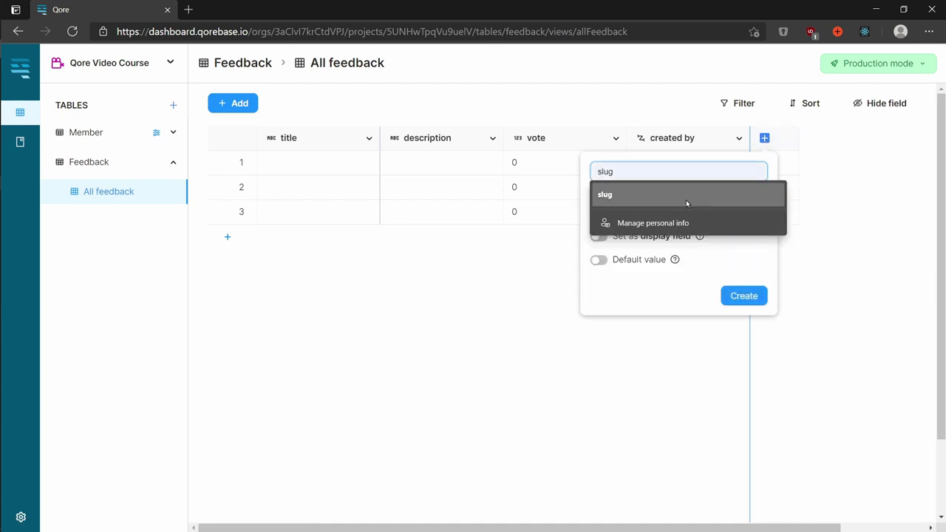
left_click(682, 201)
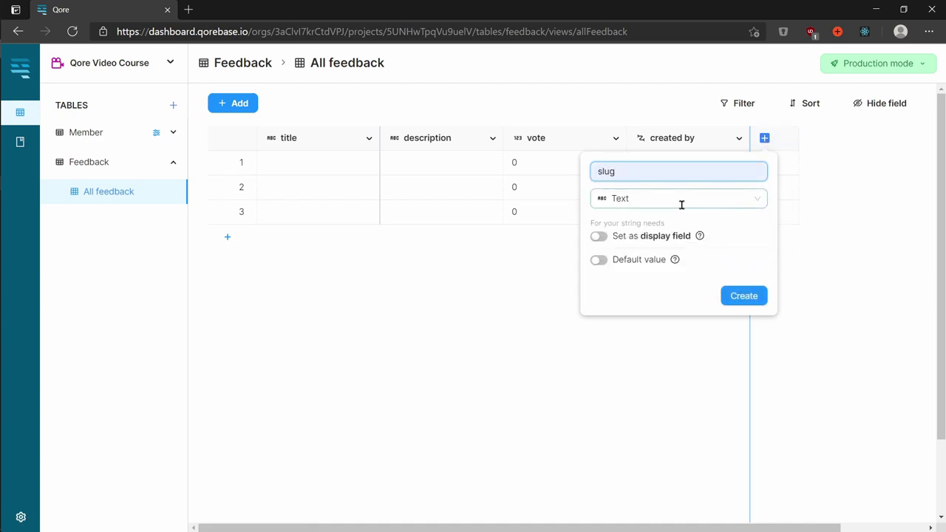
left_click(736, 299)
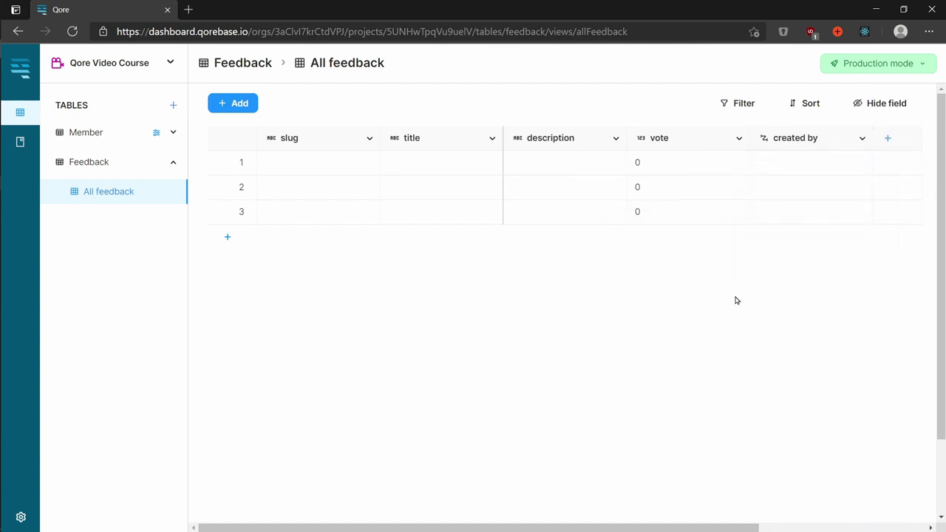
Step: Add a 'created at' Date column with default value NOW()
left_click(887, 137)
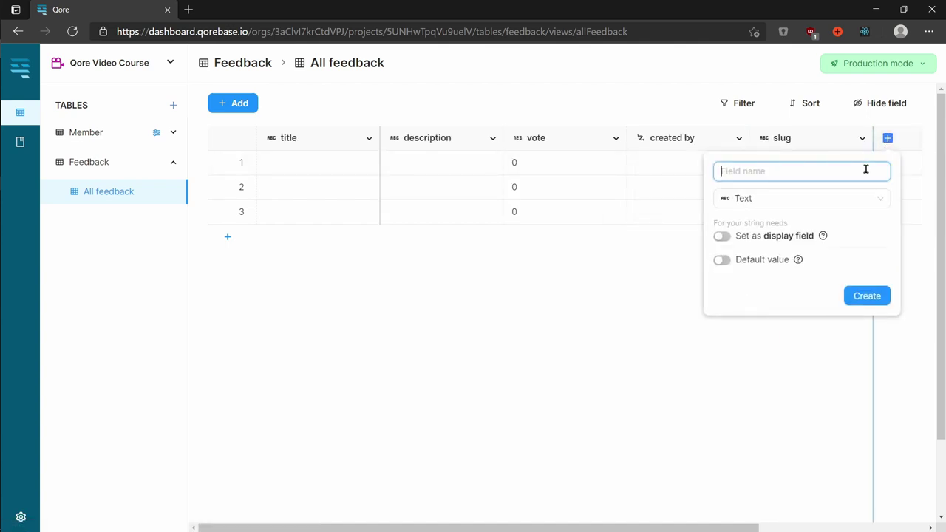
type("created at")
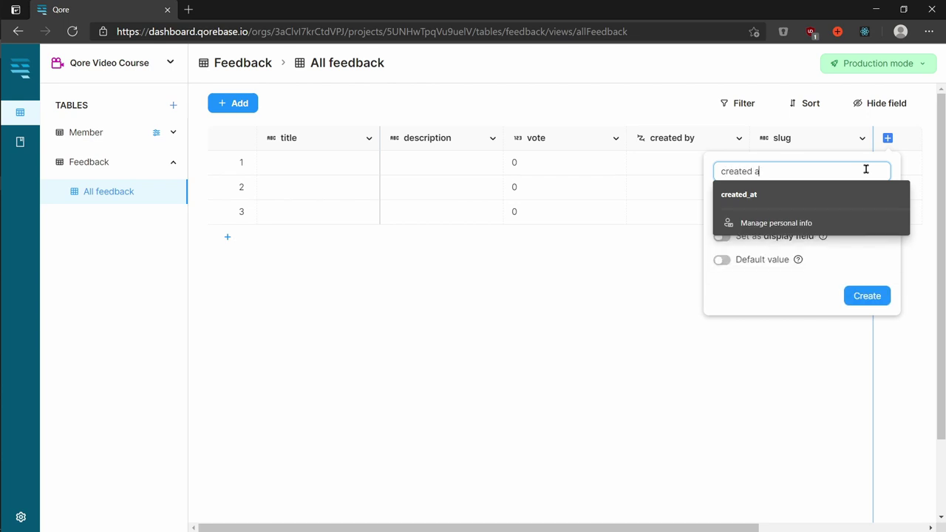
left_click(762, 307)
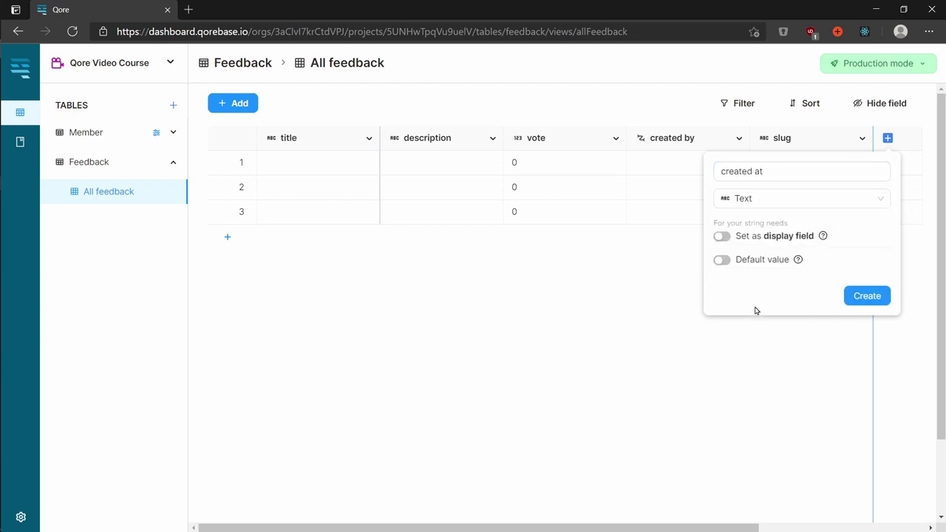
left_click(769, 200)
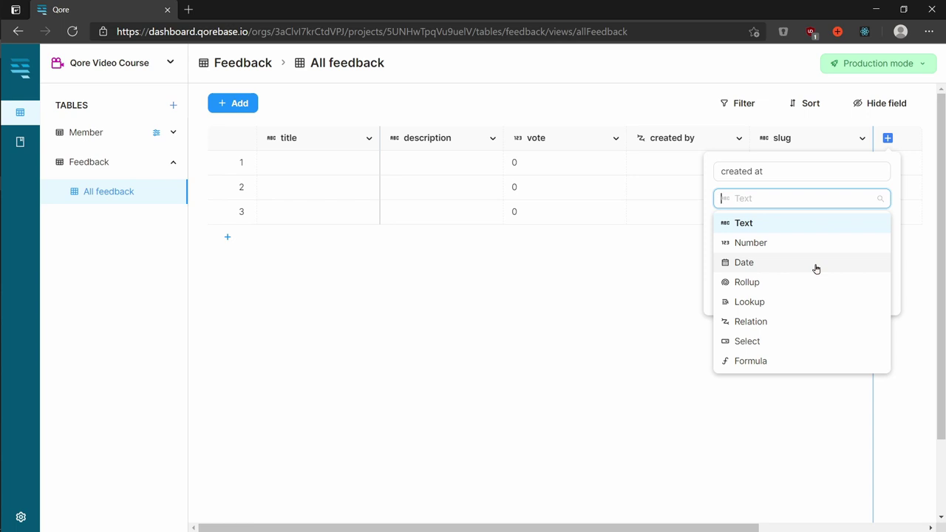
left_click(792, 269)
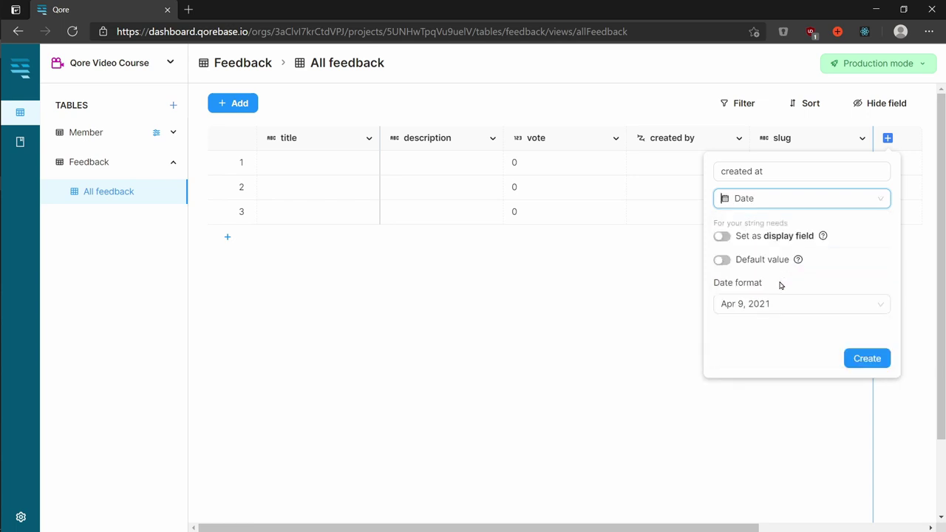
left_click(722, 260)
left_click(735, 280)
left_click(738, 303)
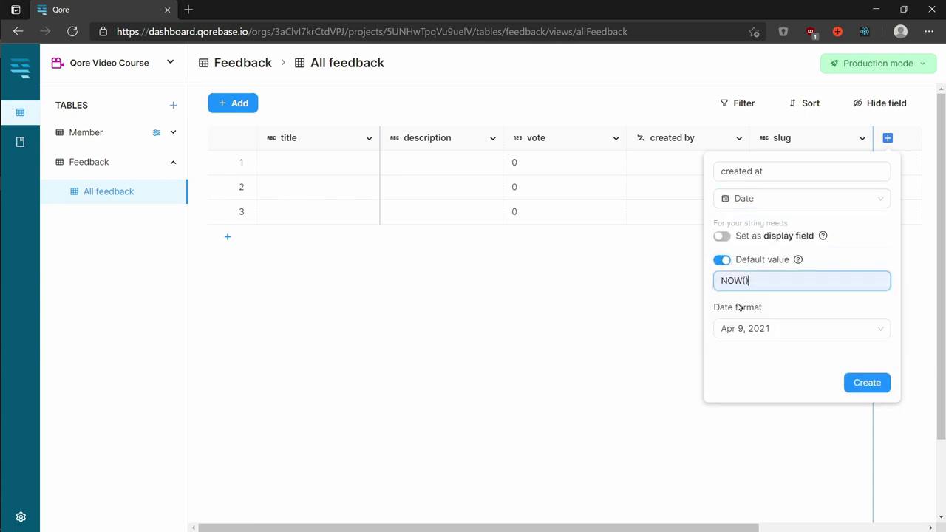
left_click(867, 382)
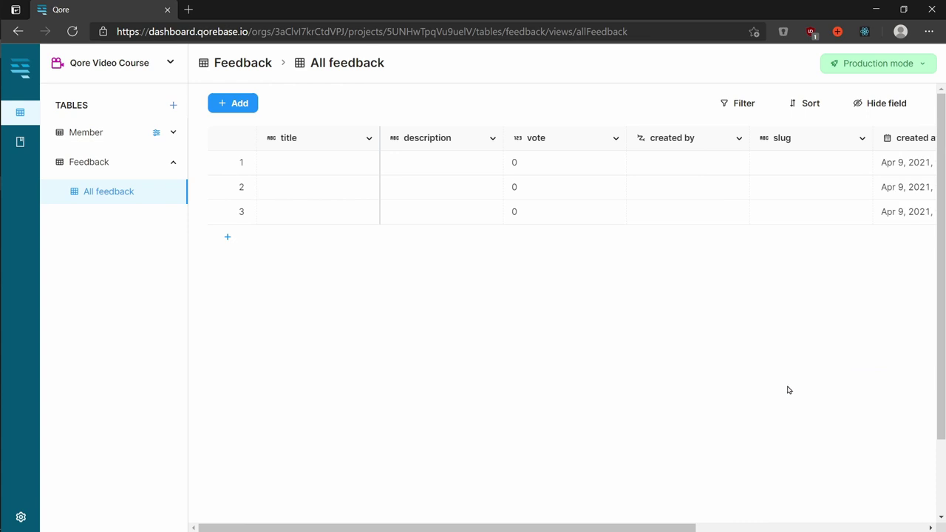
Step: Start a new Select field named status
scroll(788, 389, "right", 5)
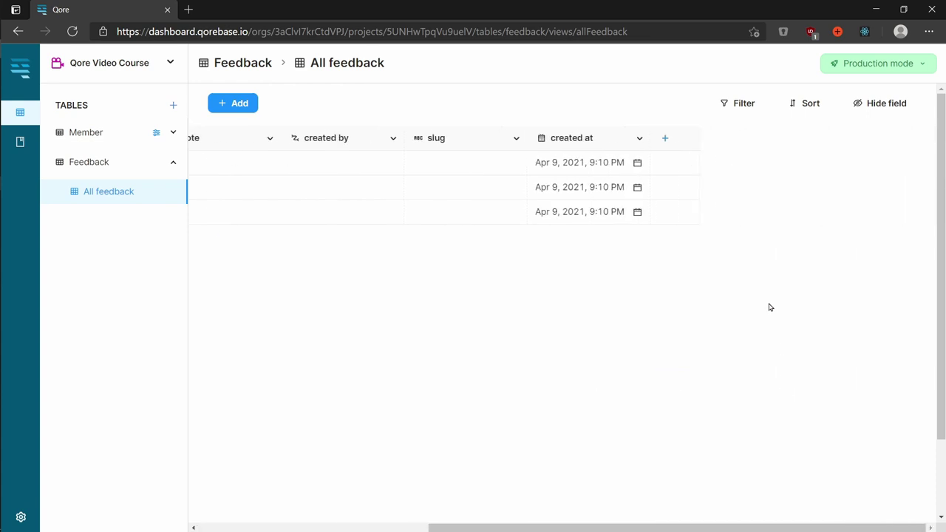
left_click(666, 138)
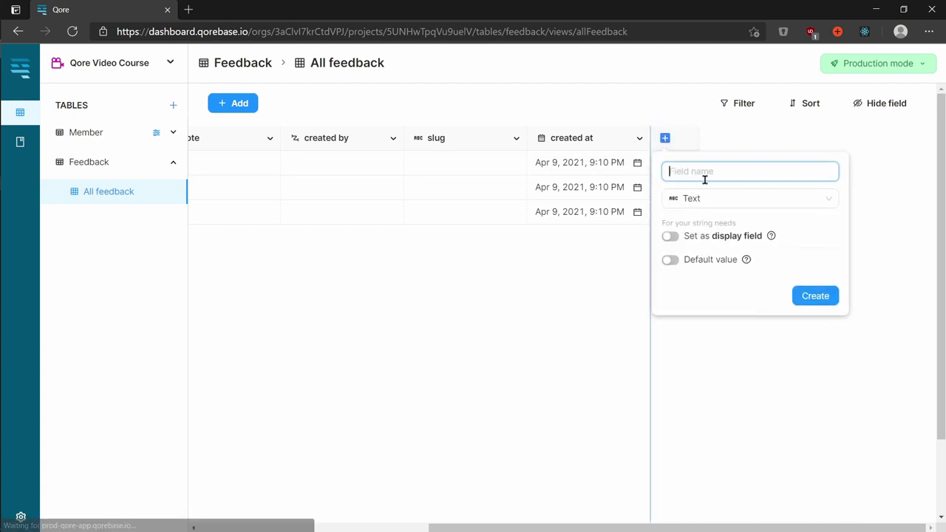
type("status")
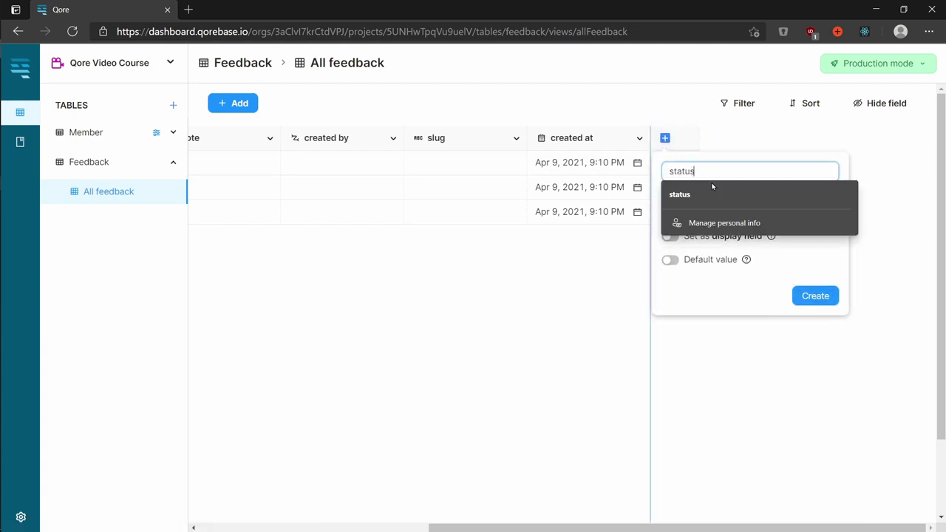
left_click(712, 192)
left_click(717, 200)
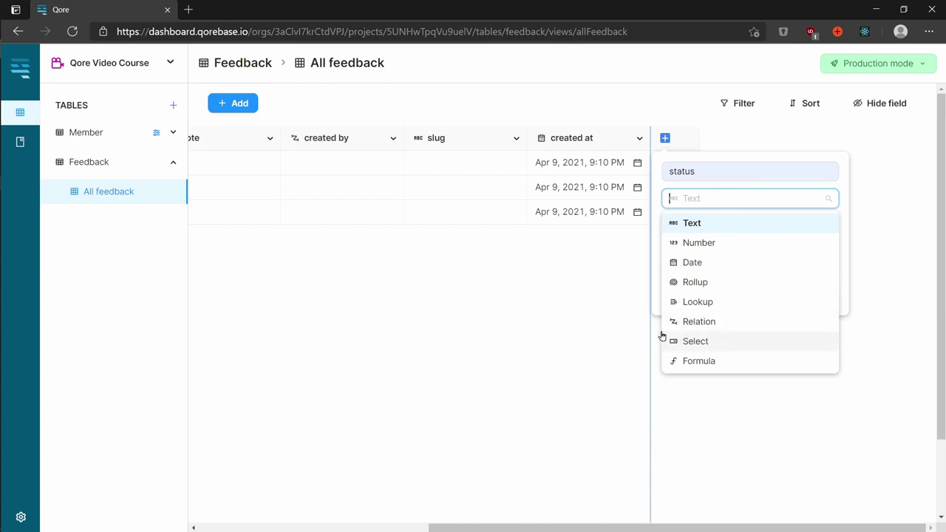
left_click(727, 344)
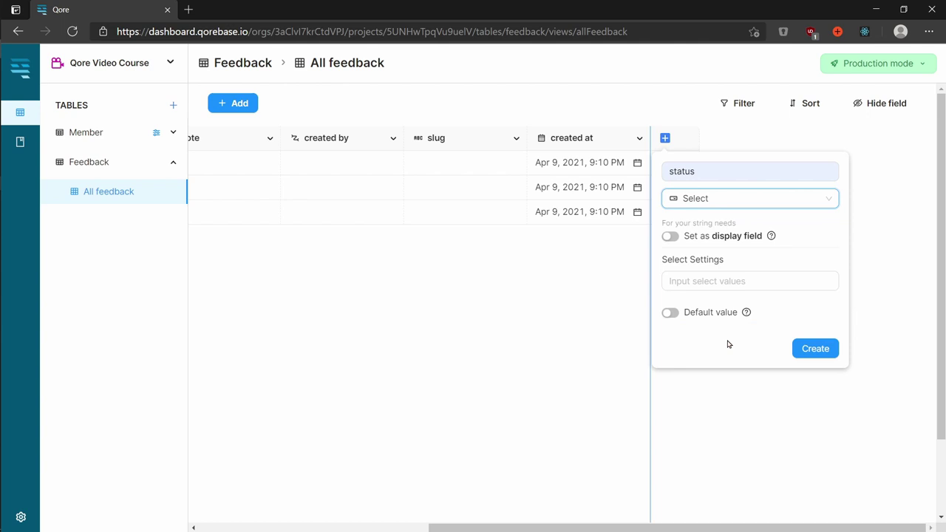
Step: Give status the options ON PROGRESS, DONE, ICEBOX and TODO
left_click(778, 278)
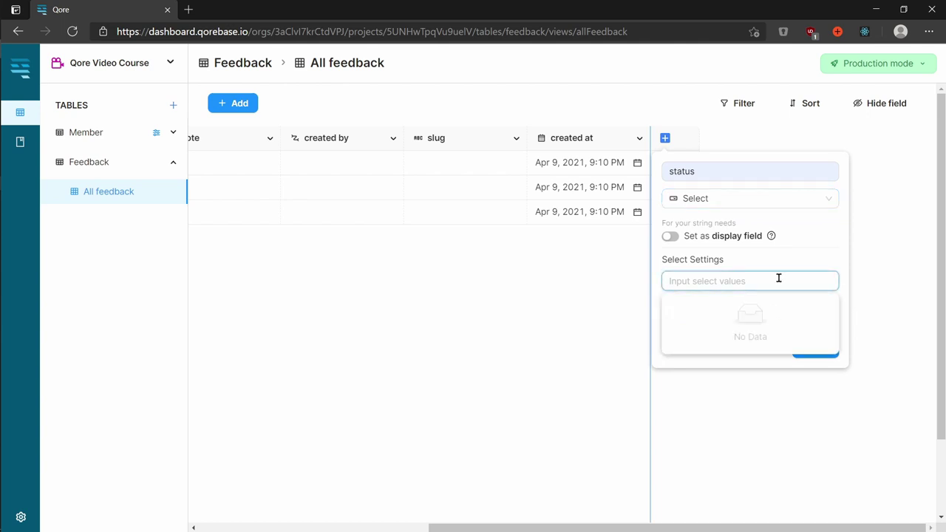
type("ON PROGRESS")
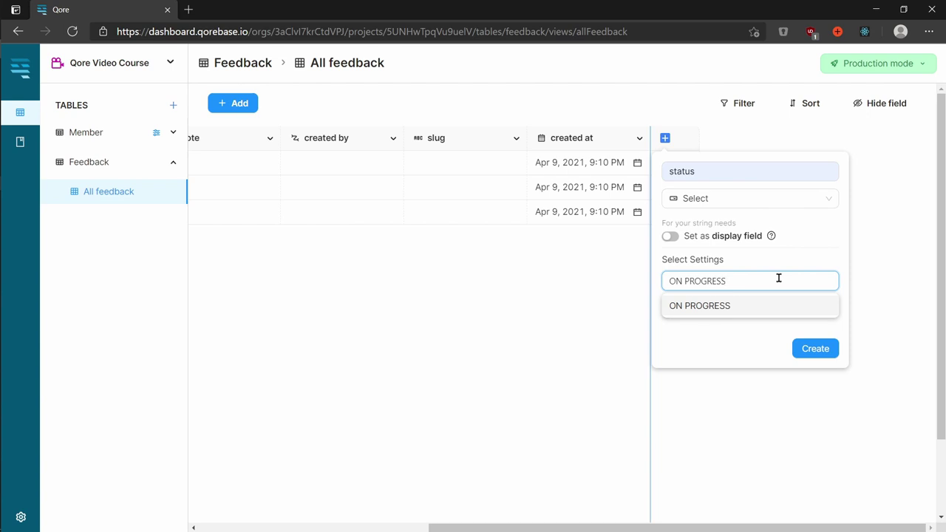
left_click(751, 303)
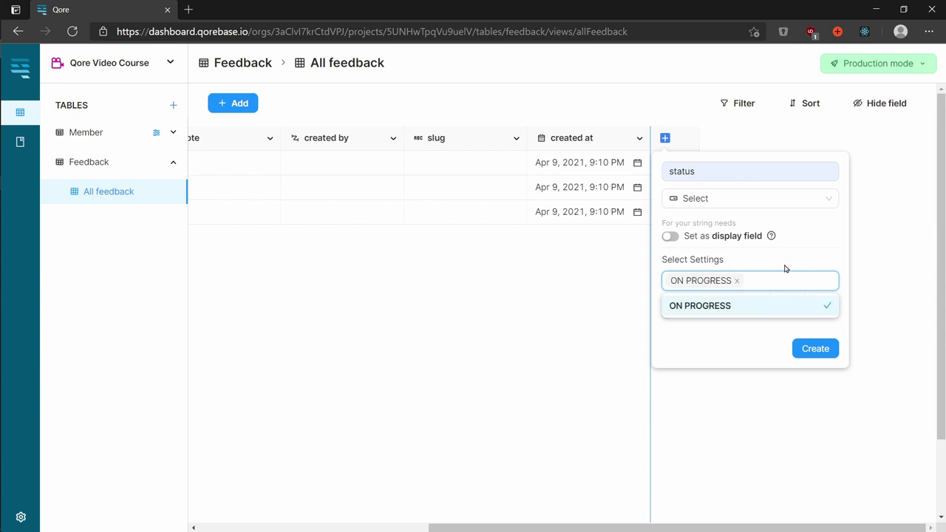
type("DONE")
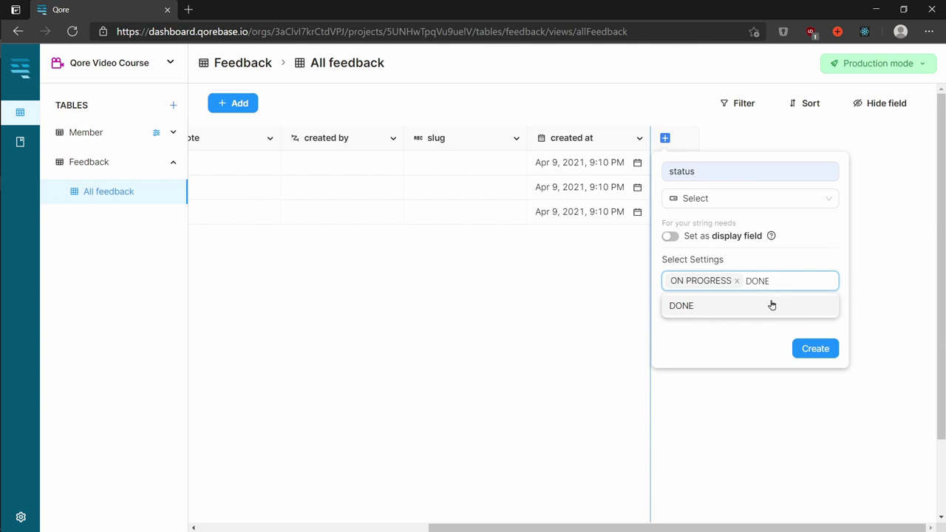
left_click(770, 303)
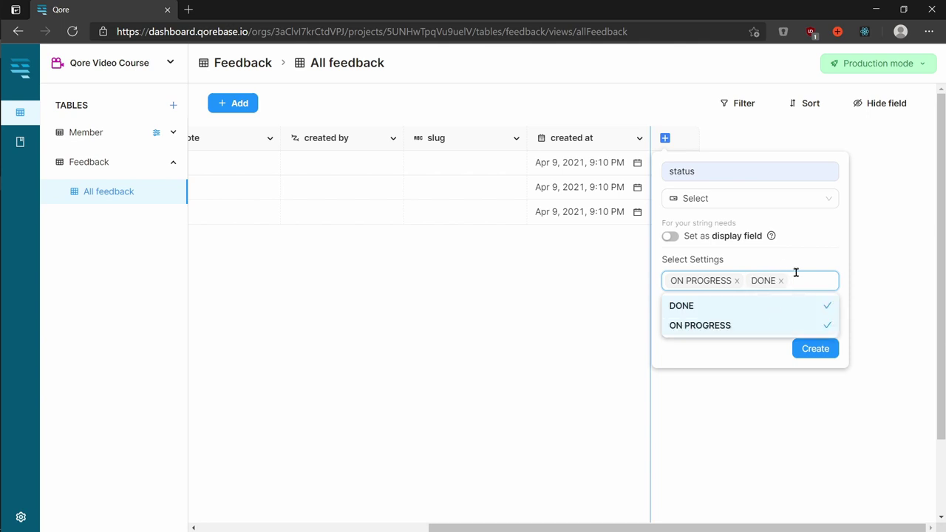
type("ICEBOX")
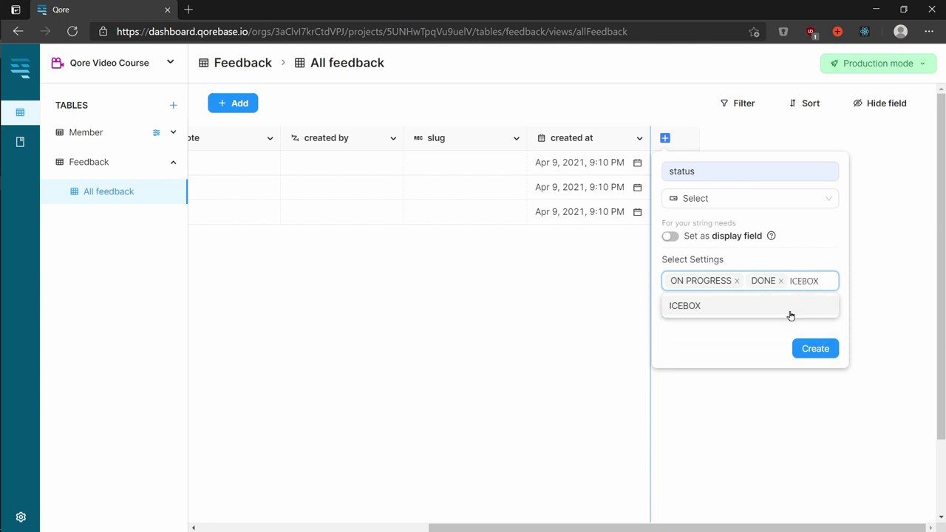
left_click(790, 316)
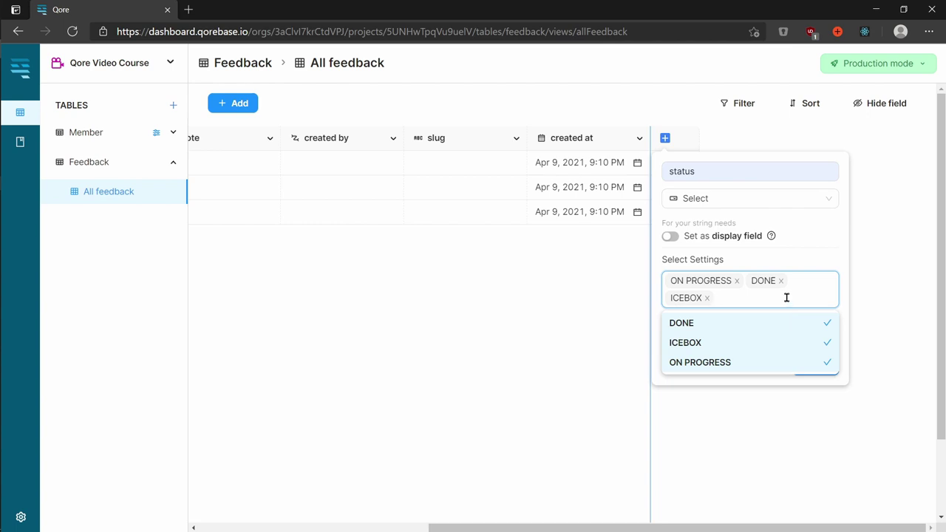
type("TODO")
left_click(780, 321)
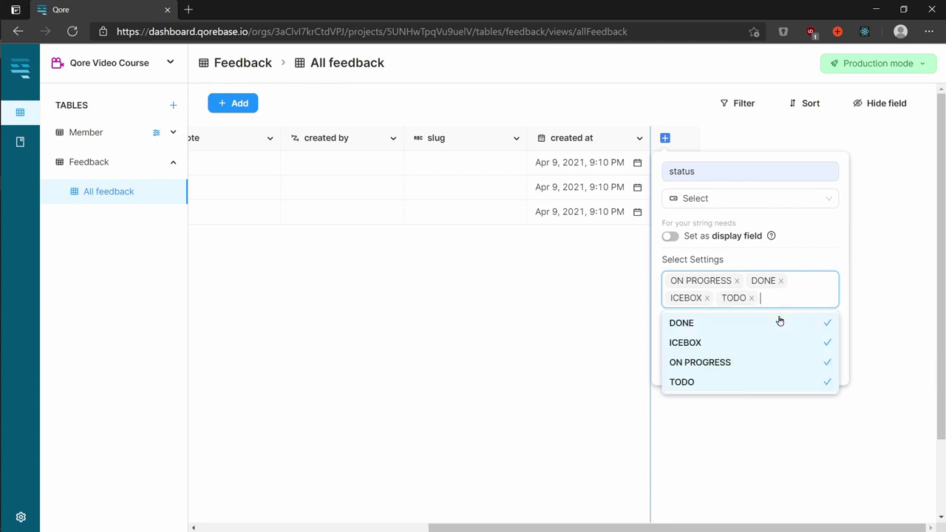
left_click(771, 259)
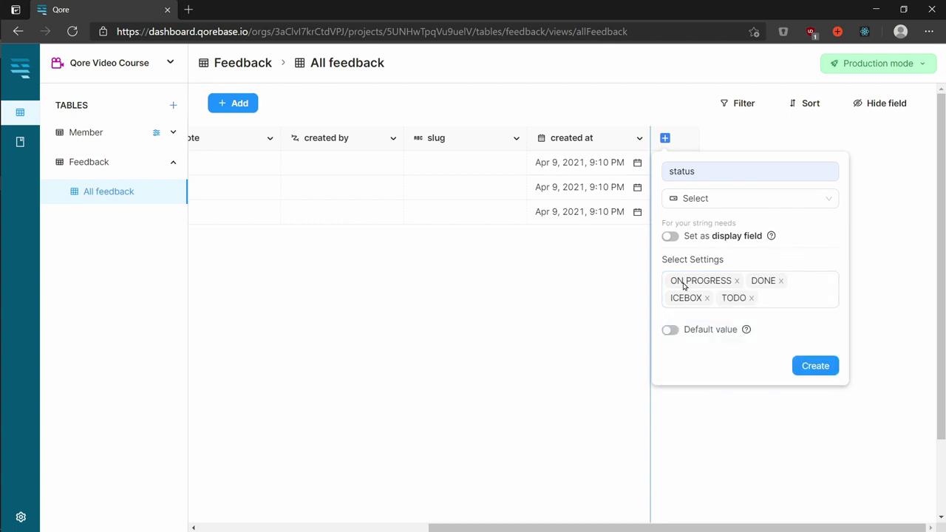
Step: Set the status default to TODO and create the field
left_click(670, 329)
left_click(706, 352)
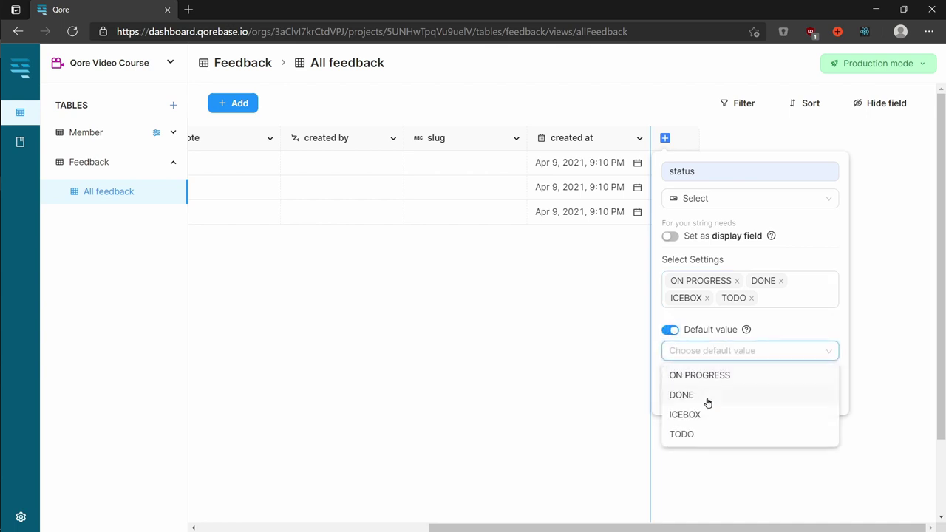
left_click(714, 437)
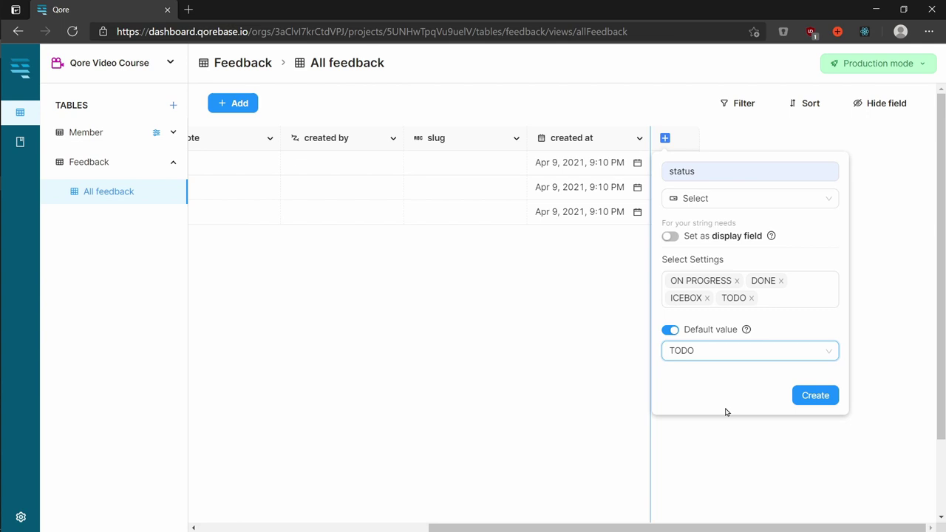
left_click(816, 395)
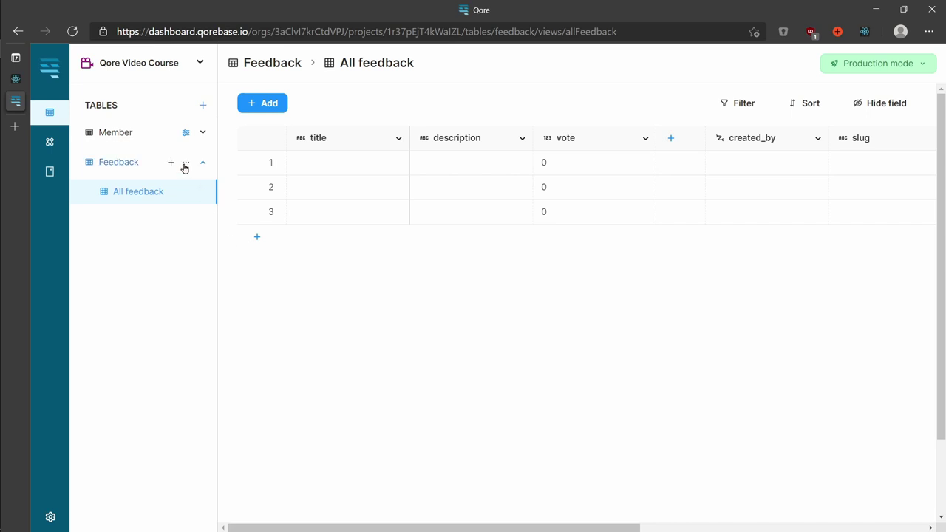
Step: Create a Form view for Feedback named 'Feedback Form'
left_click(169, 162)
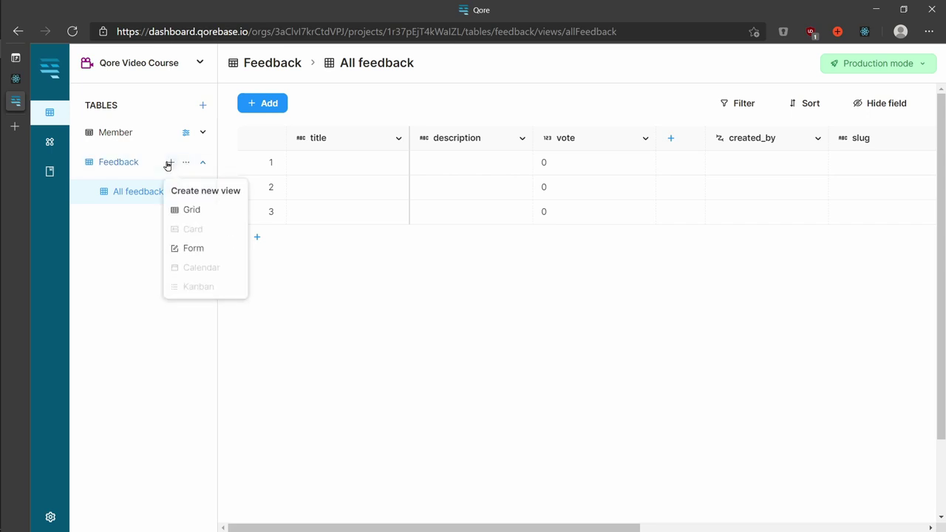
left_click(179, 250)
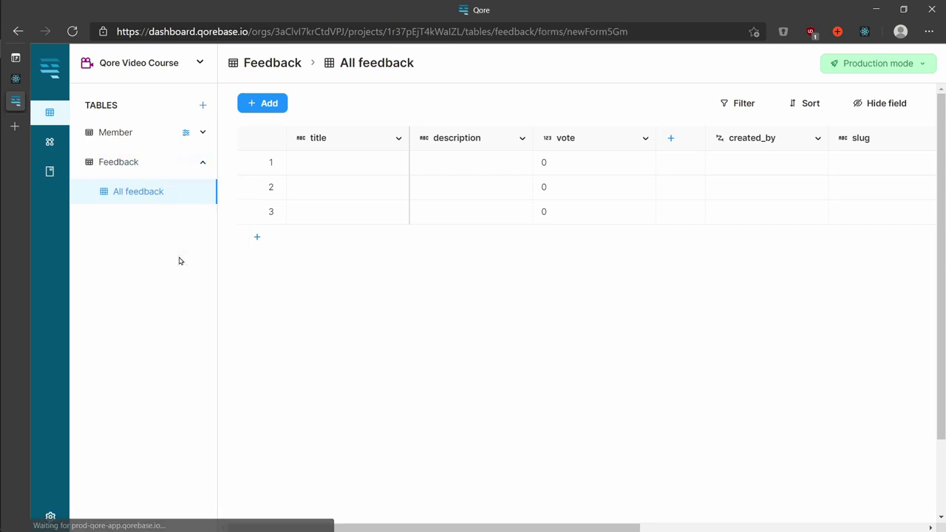
type("F")
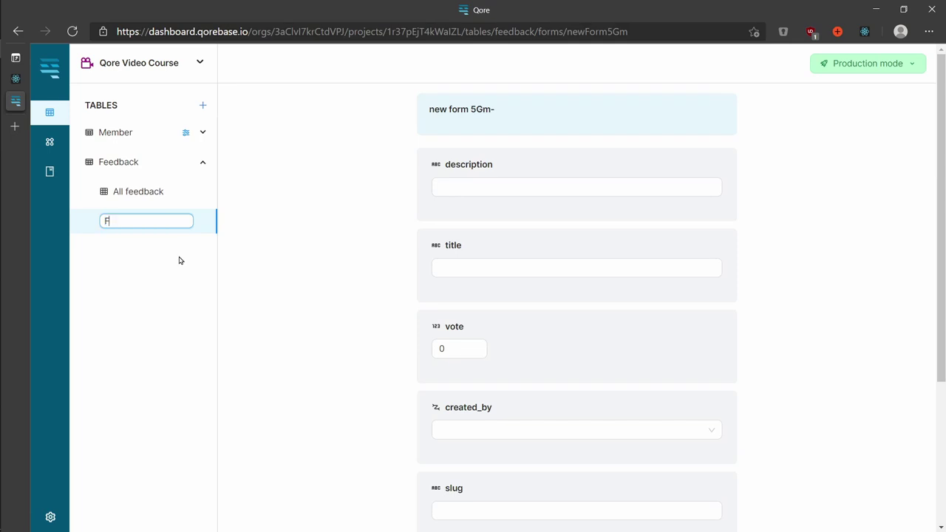
type("eedback Form")
key("Return")
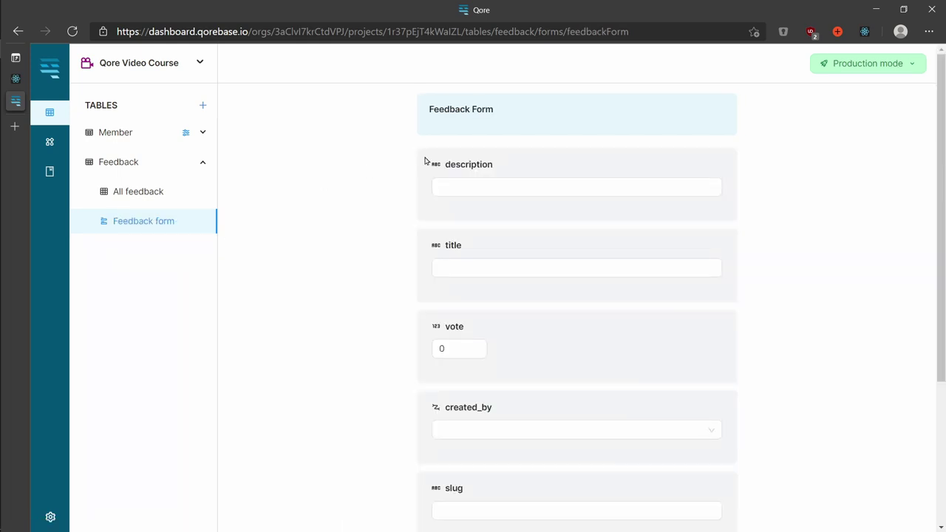
scroll(422, 266, "down", 3)
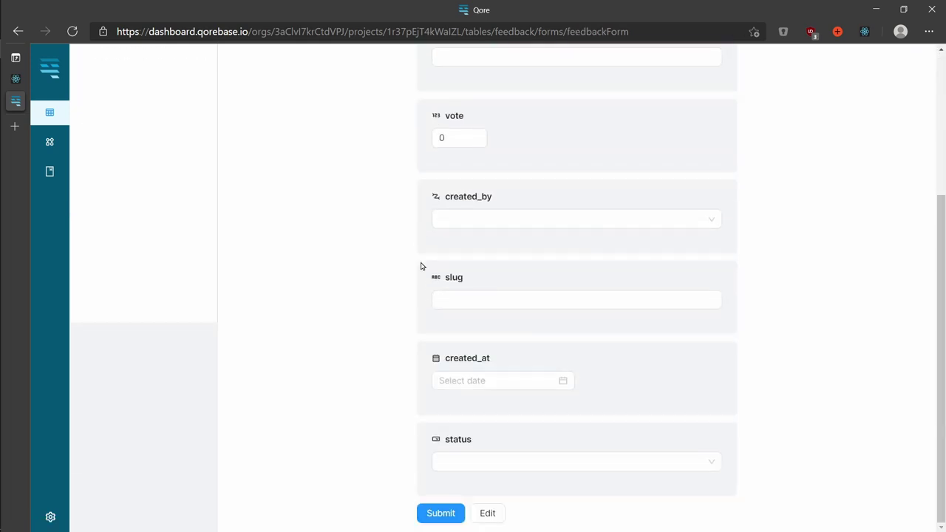
scroll(420, 258, "up", 3)
scroll(416, 258, "down", 3)
Step: Remove the status and created_at fields from the form
left_click(486, 514)
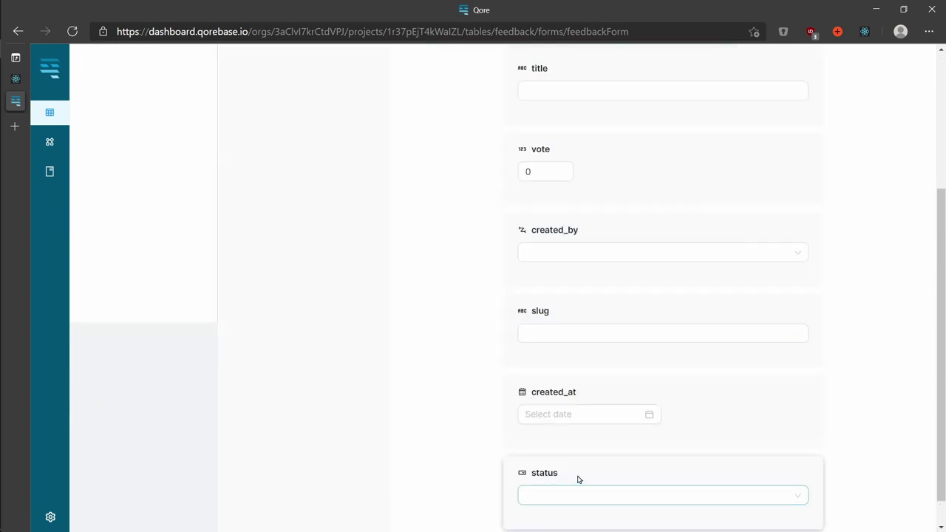
mouse_move(578, 478)
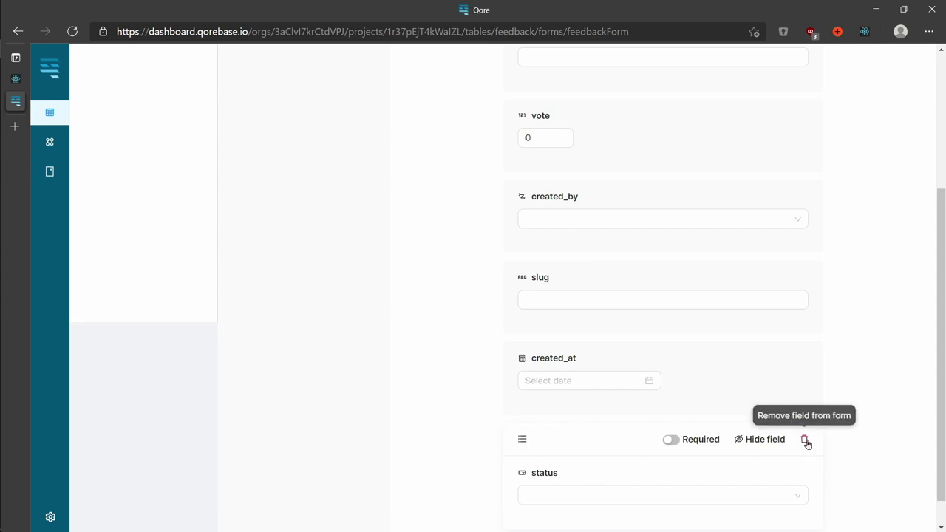
left_click(805, 440)
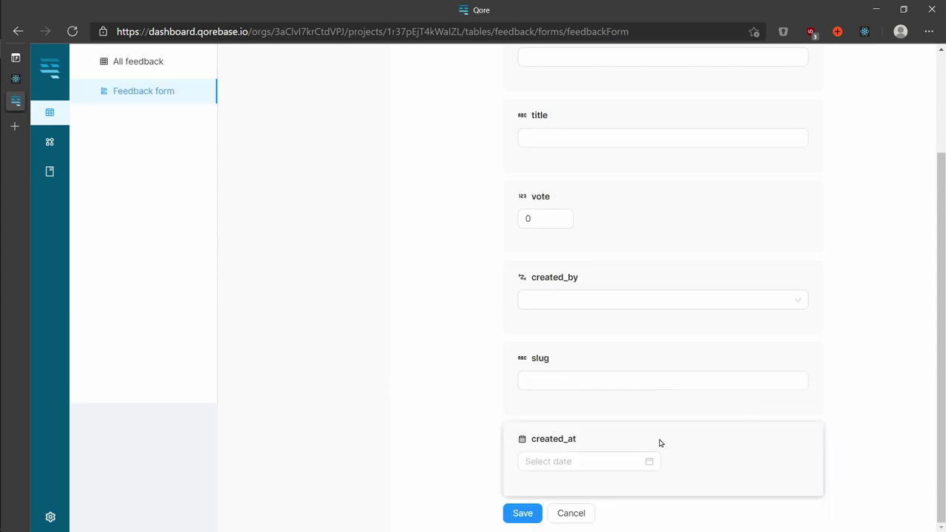
mouse_move(707, 447)
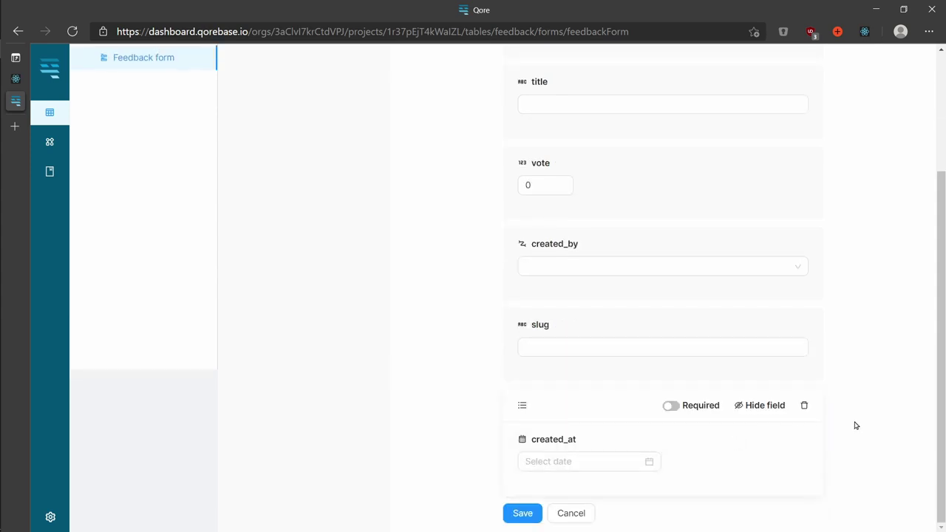
left_click(804, 405)
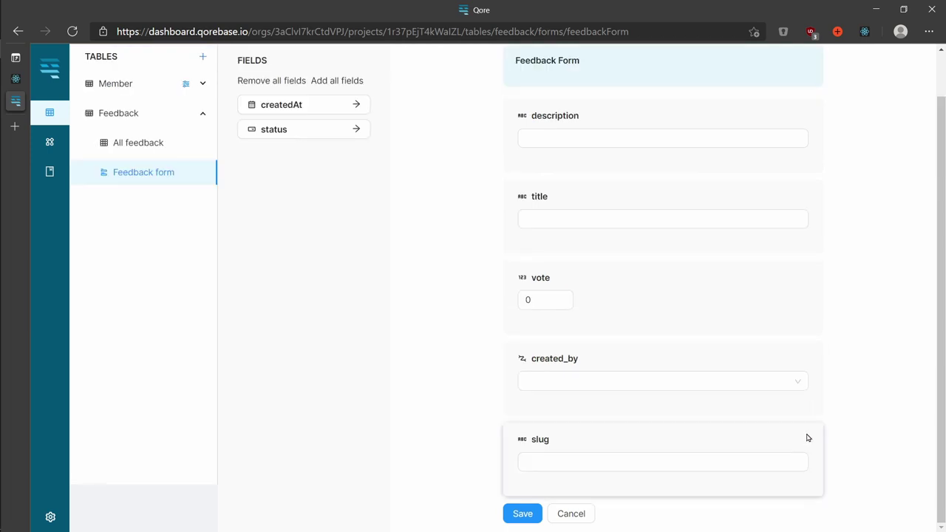
Step: Remove the slug field, make title required, and save the Feedback Form
left_click(804, 413)
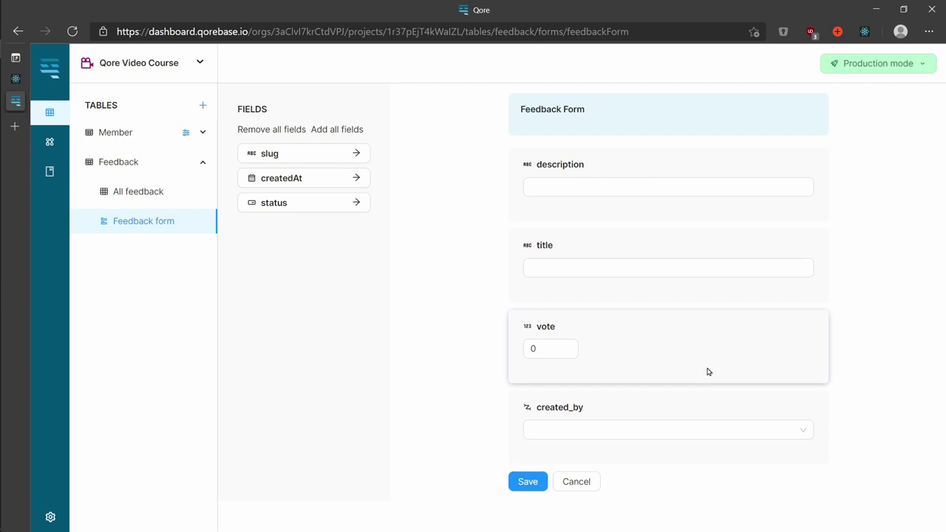
left_click(667, 249)
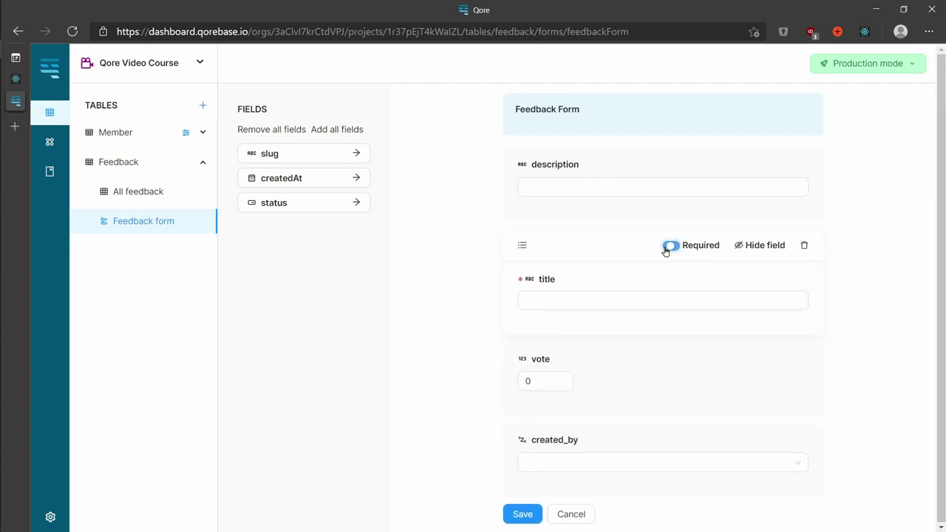
left_click(522, 515)
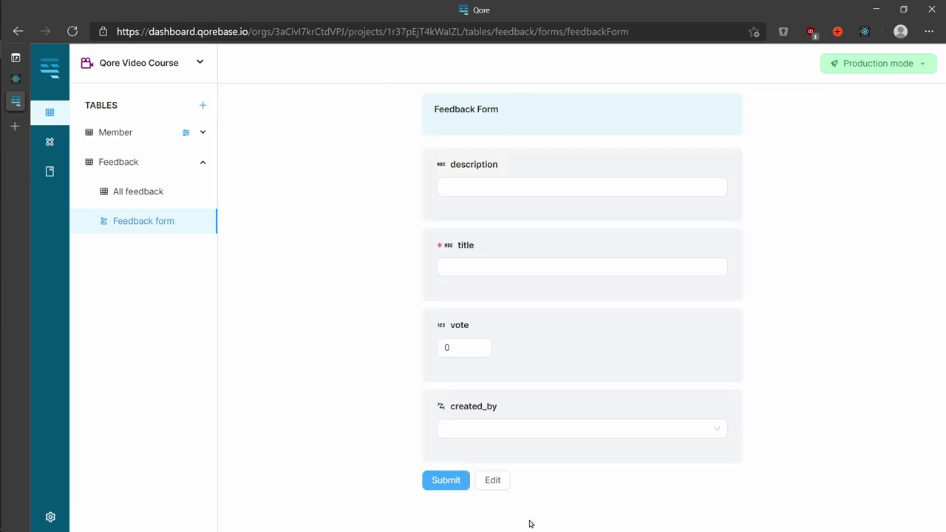
Step: Remove the vote field from the Feedback Form and save it
left_click(500, 486)
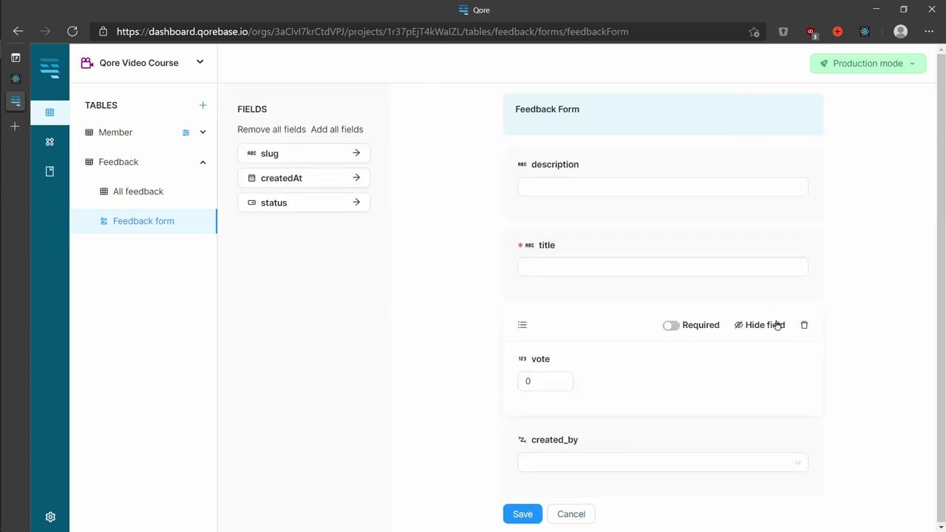
left_click(776, 326)
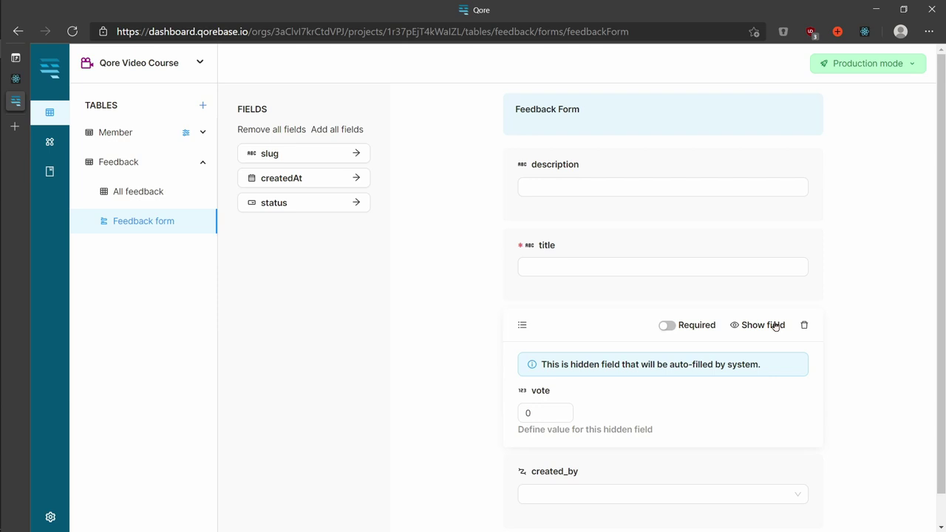
left_click(776, 325)
left_click(804, 325)
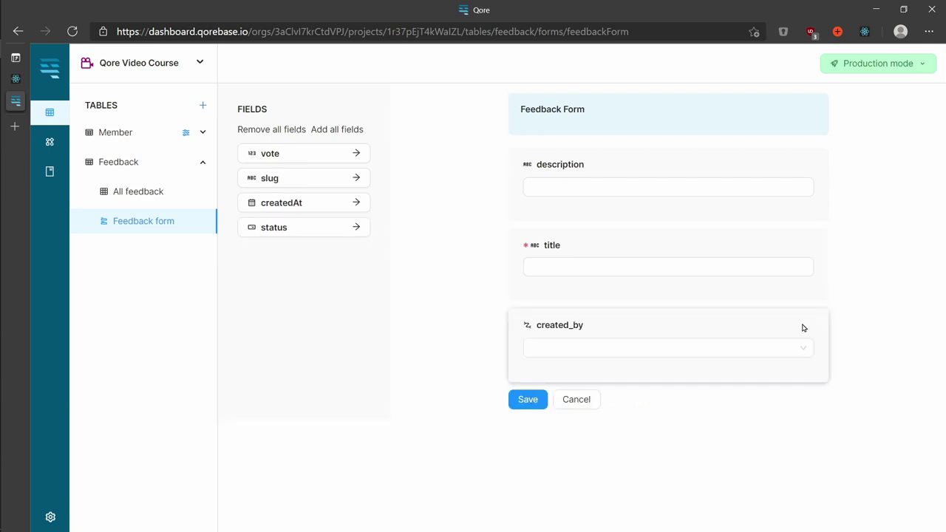
left_click(547, 408)
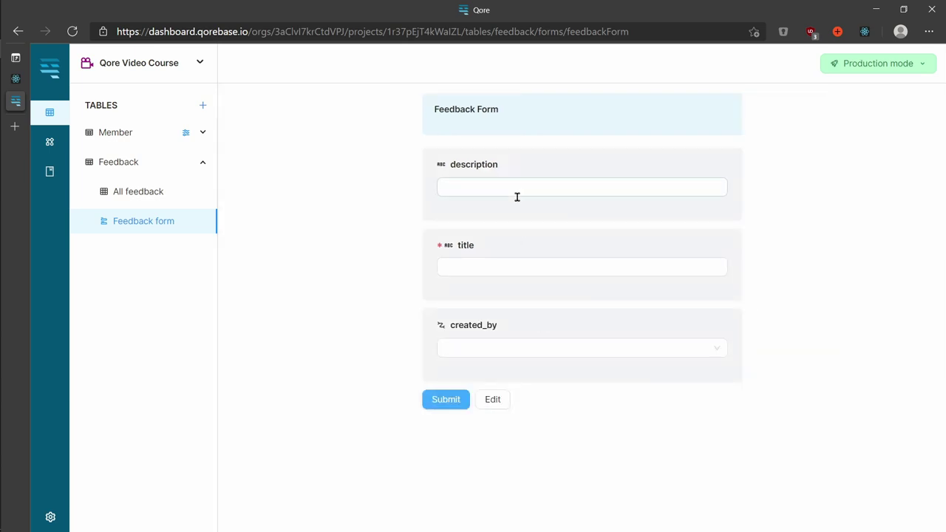
Step: Try adding the status field back to the form, then remove it and save the layout
left_click(492, 400)
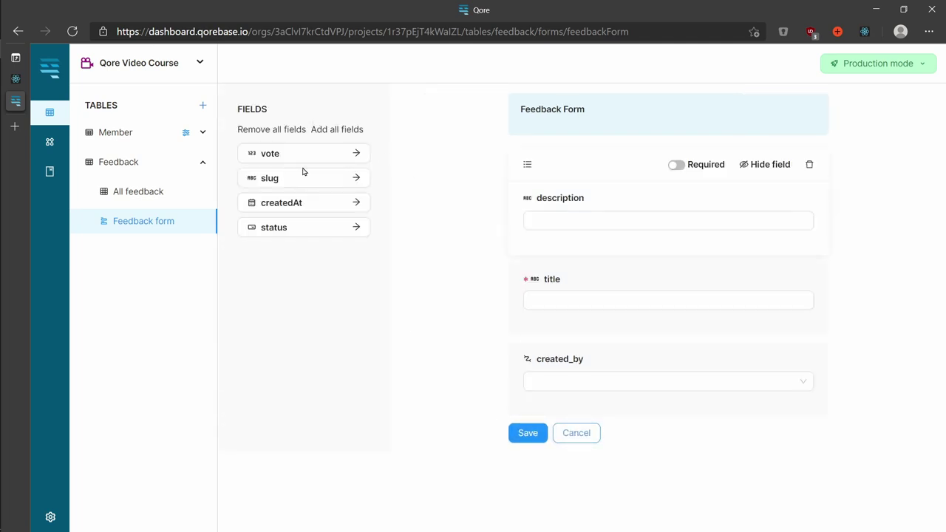
left_click(139, 192)
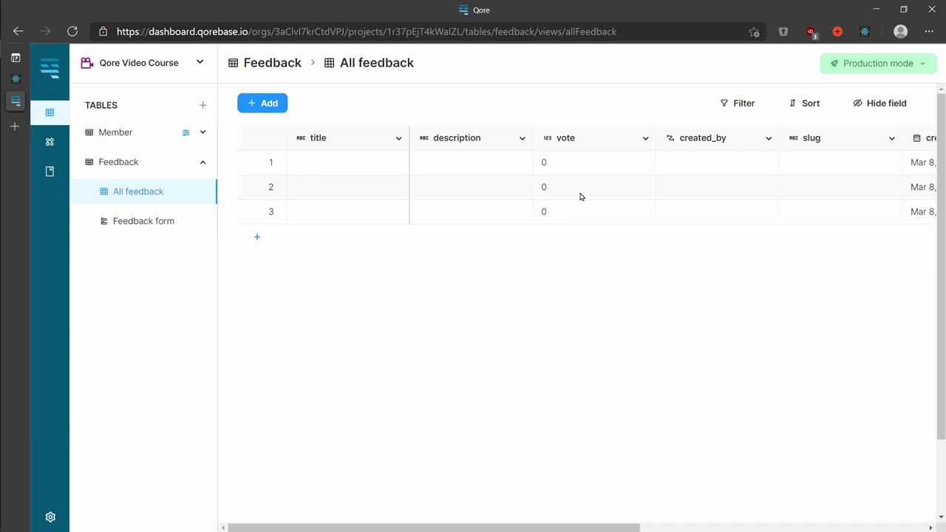
left_click(145, 219)
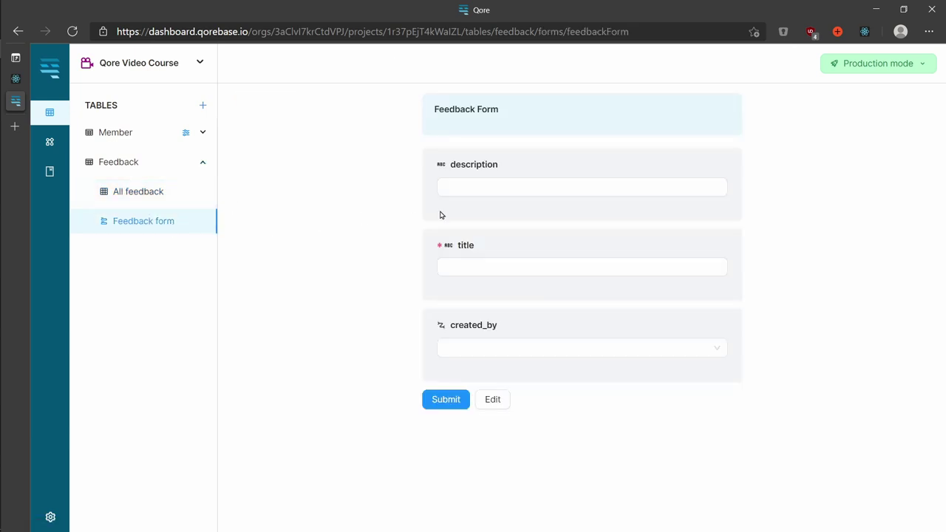
left_click(485, 405)
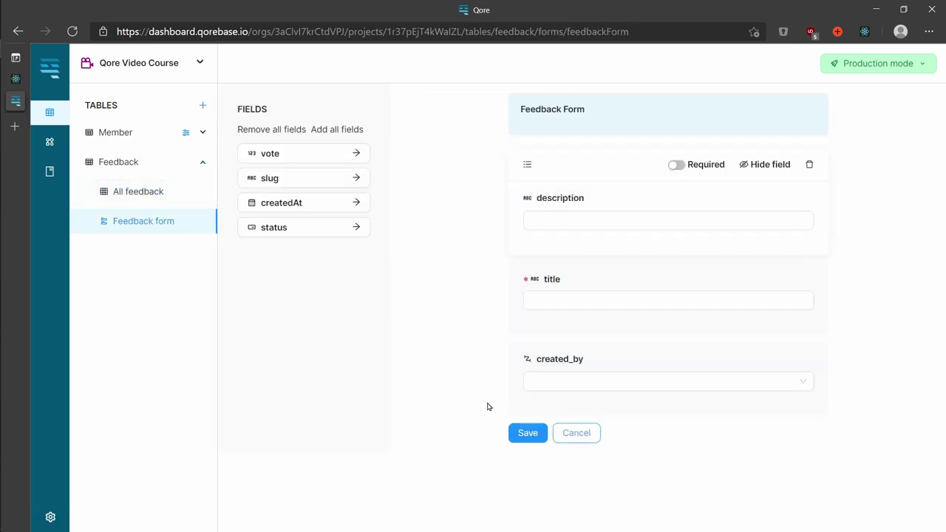
left_click(266, 229)
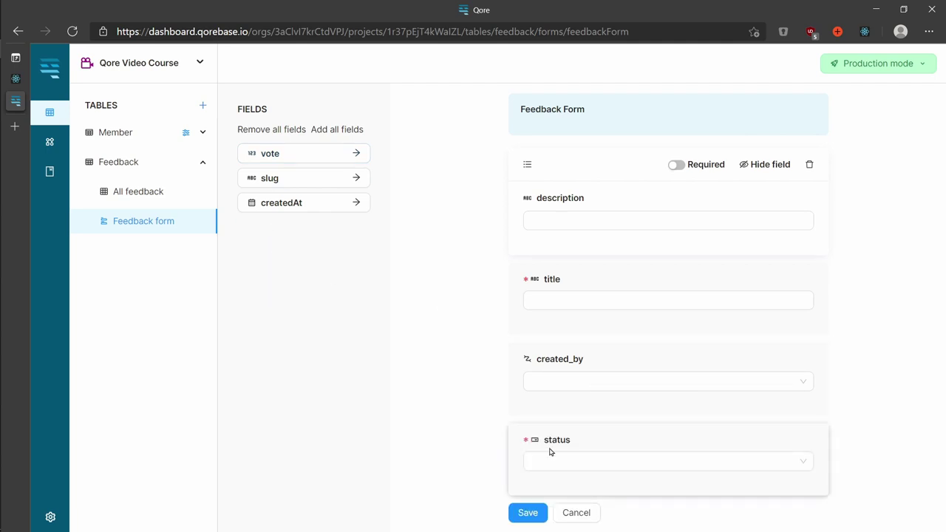
left_click(720, 461)
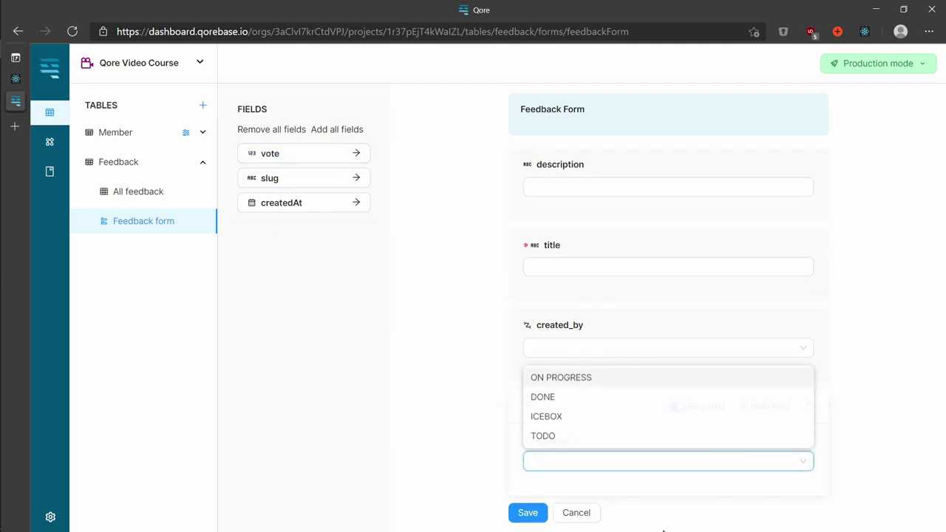
left_click(686, 498)
left_click(809, 405)
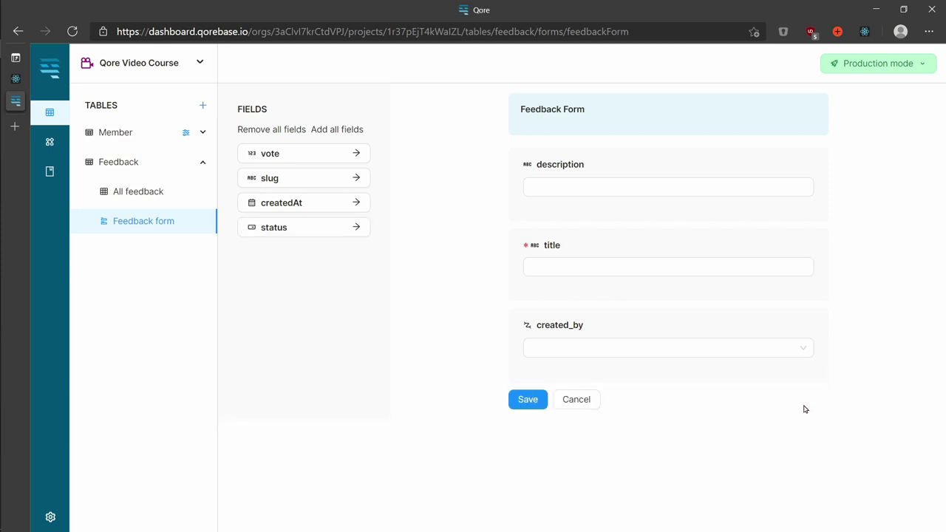
left_click(528, 399)
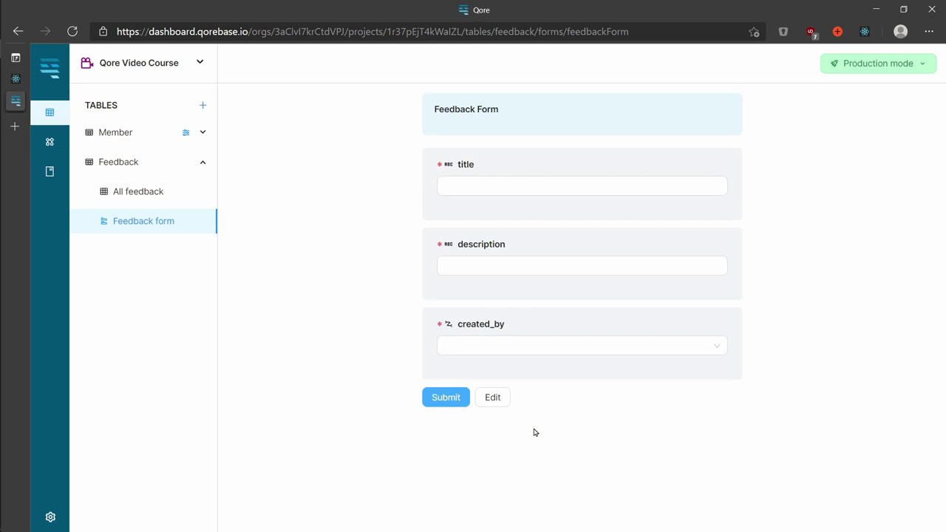
Step: Enter the title 'Histori versi dari sebuh project' in the Feedback Form
left_click(451, 189)
left_click(452, 189)
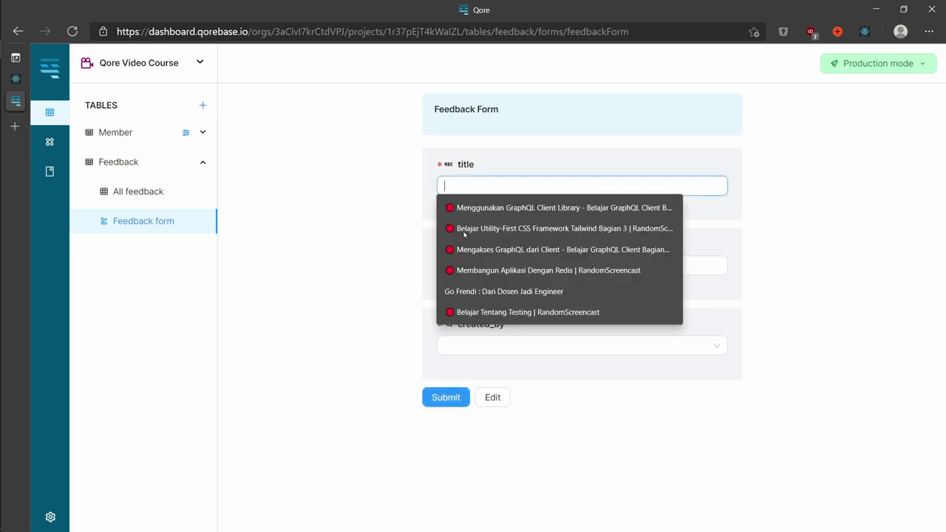
left_click(261, 200)
left_click(473, 181)
left_click(473, 181)
left_click(477, 154)
left_click(466, 185)
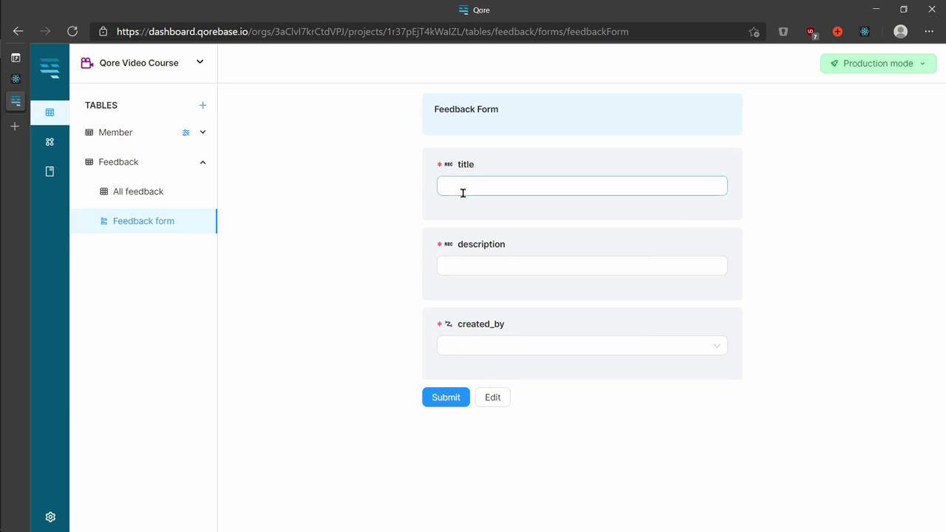
left_click(453, 192)
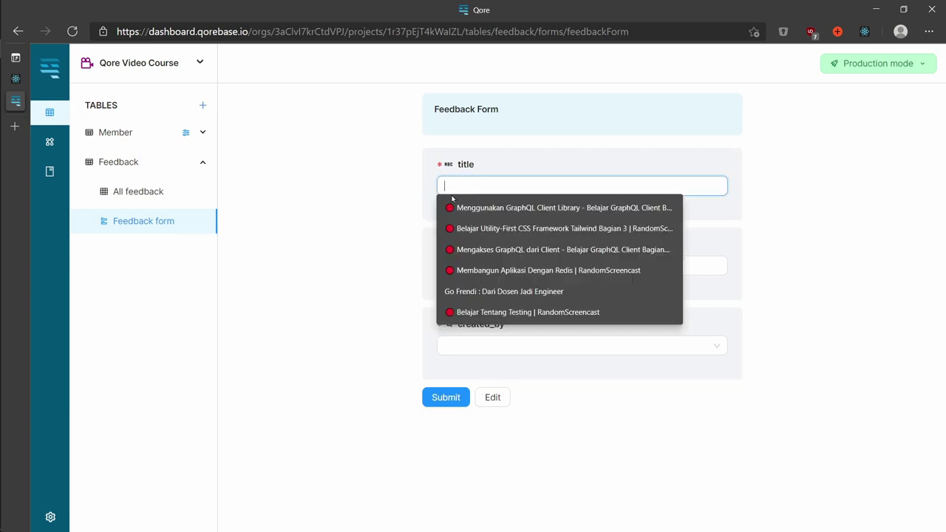
type("Hist")
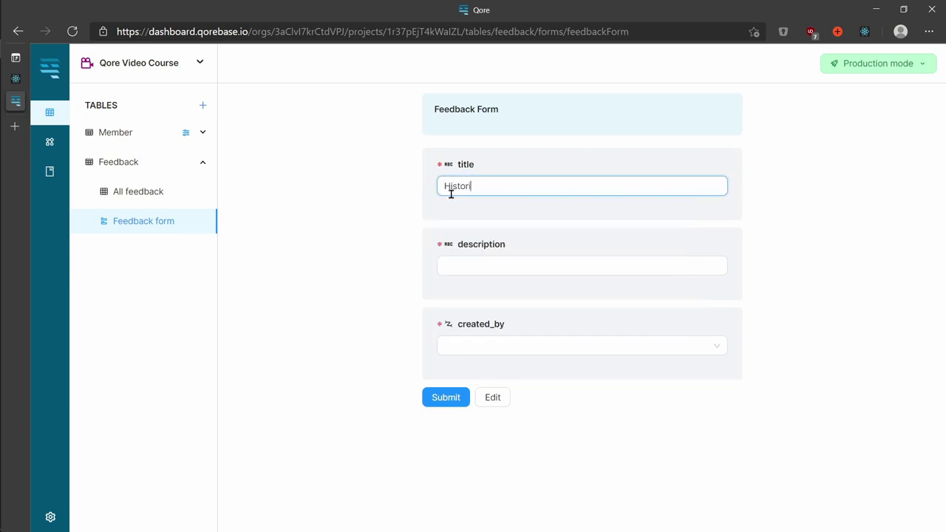
type("ori versi dari sebuh projec")
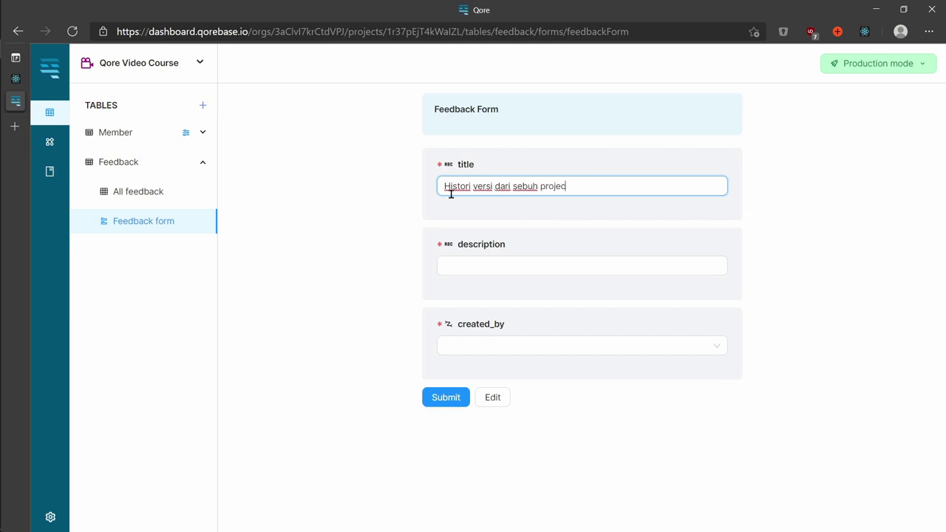
type("t")
Step: Fill the description with 'Ini adalah teks contoh untuk latihan', removing the extra word tailwind
key("Tab")
type("Ini ad")
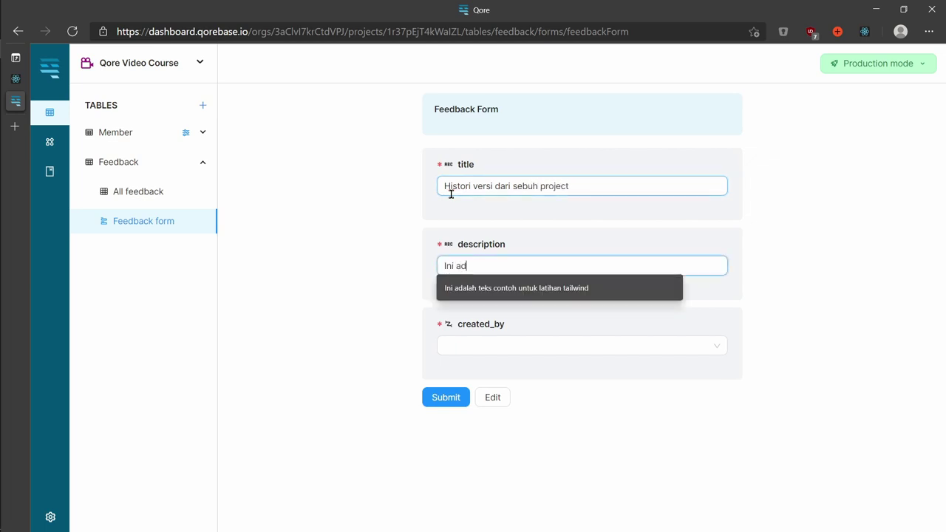
type("al")
key("Down")
key("Return")
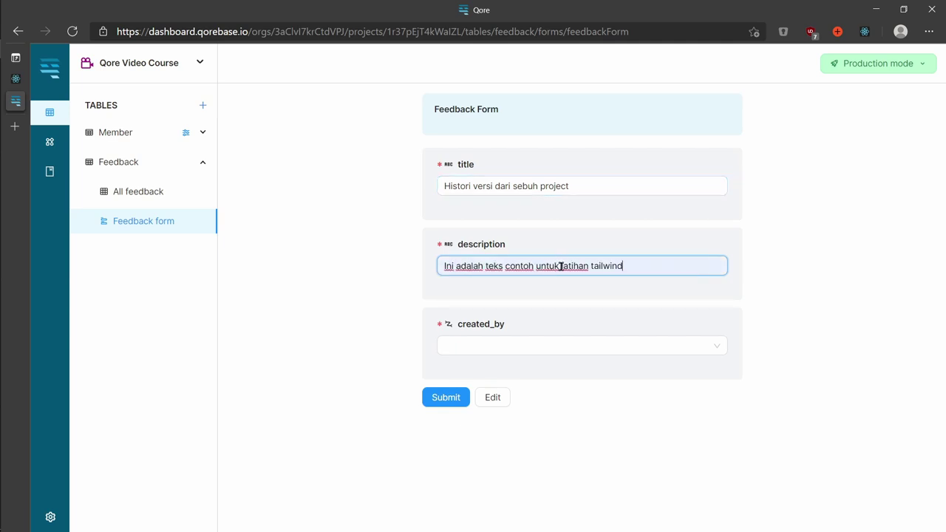
left_click_drag(623, 266, 601, 264)
double_click(601, 265)
key("BackSpace")
key("BackSpace")
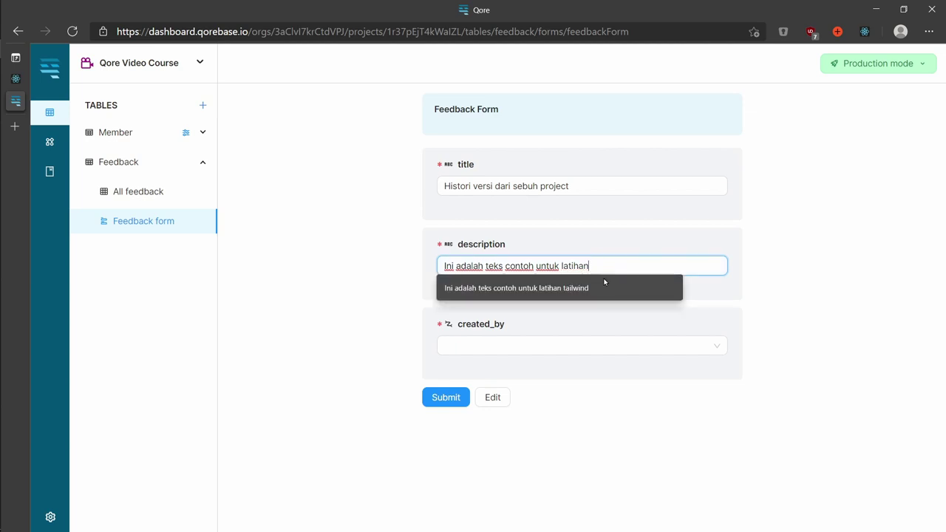
Step: Choose the member as created_by and submit the first feedback entry
left_click(608, 344)
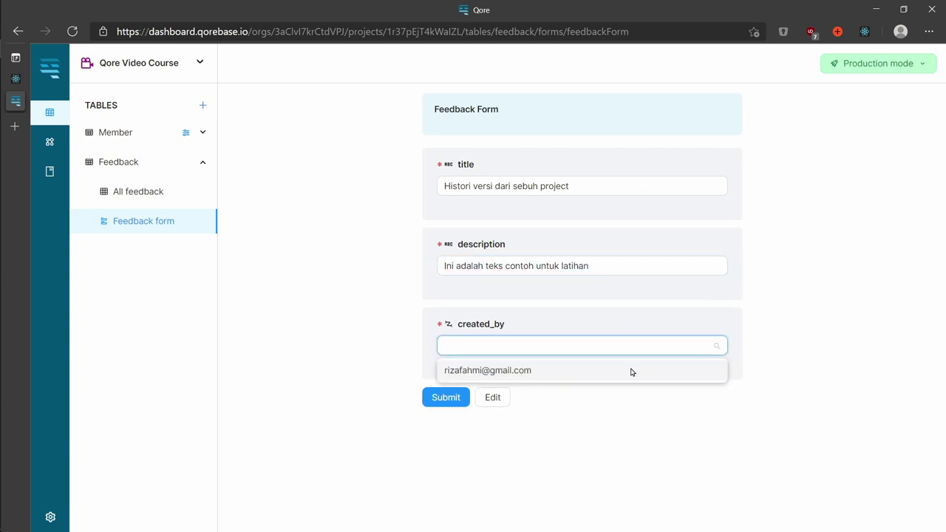
left_click(630, 371)
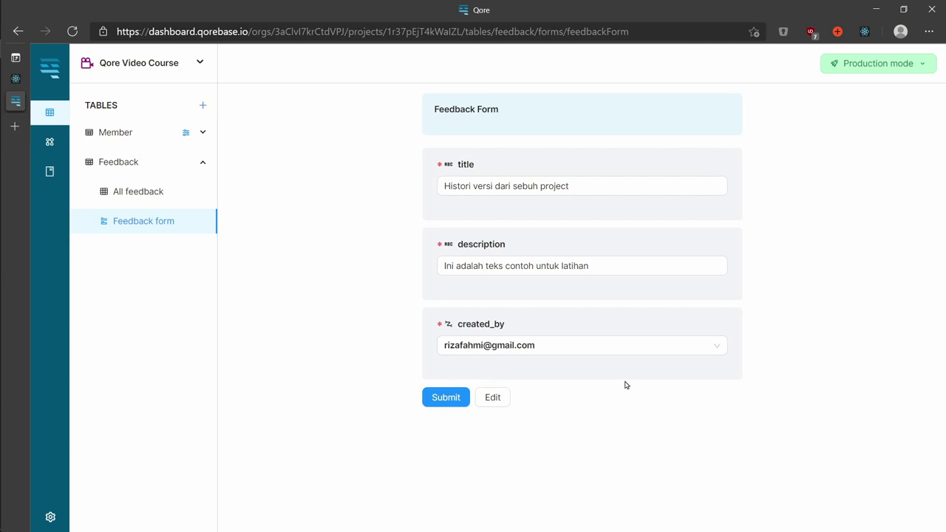
left_click(459, 397)
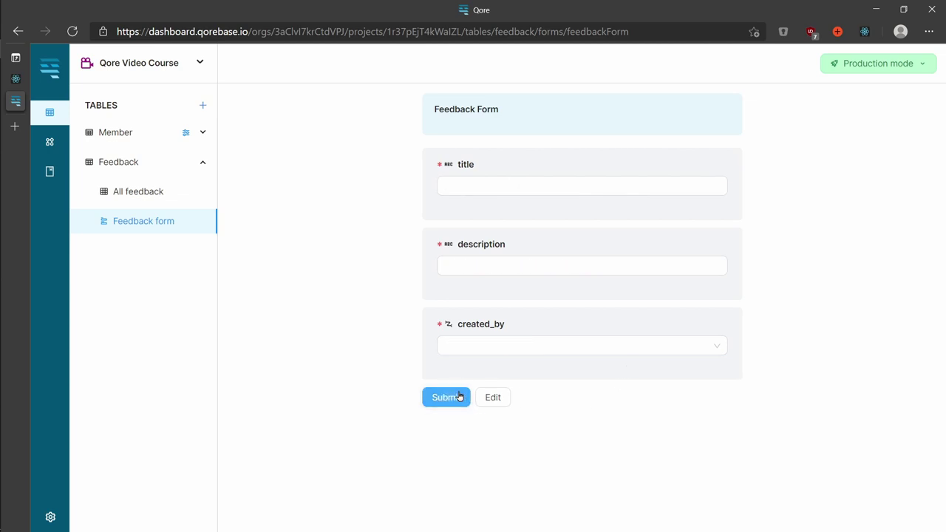
Step: Enter the second title 'Share project dengan beberapa user', fixing the autofilled text
left_click(471, 179)
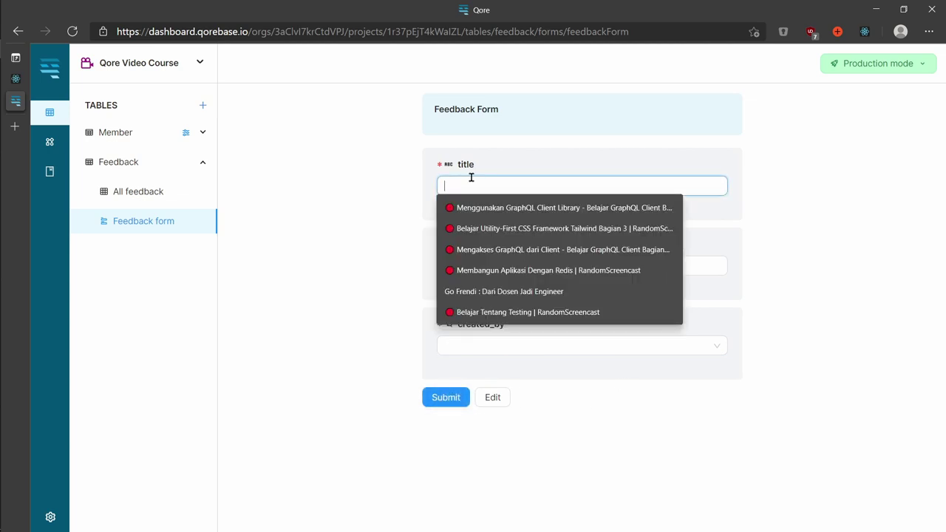
left_click(471, 161)
left_click(469, 177)
type("Sh")
key("Down")
key("Return")
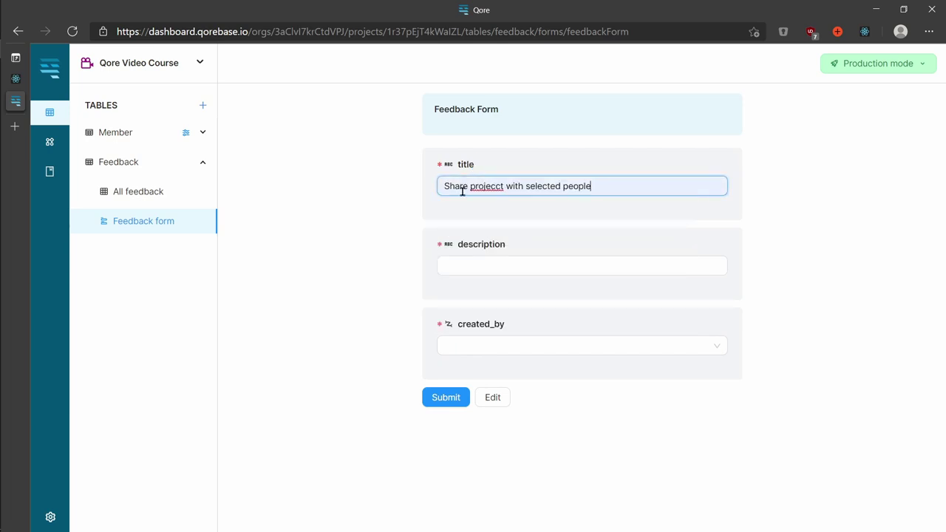
left_click(491, 186)
key("BackSpace")
type("dengan ")
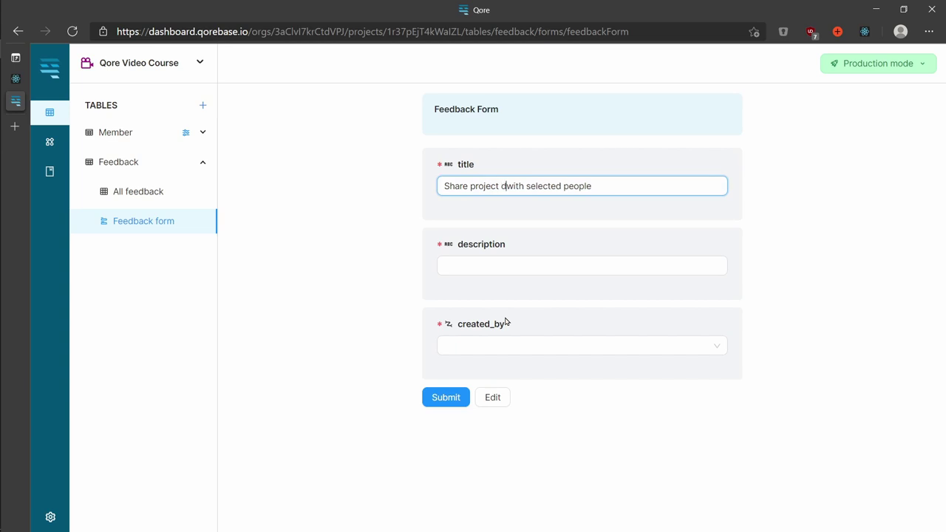
type("beberapa user")
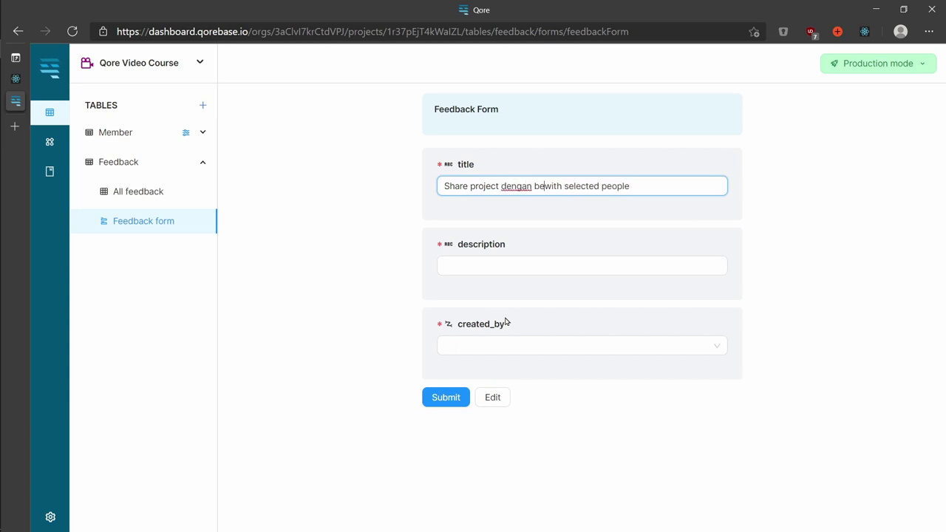
key("ctrl+shift+Right")
key("ctrl+shift+Right")
key("ctrl+shift+Right")
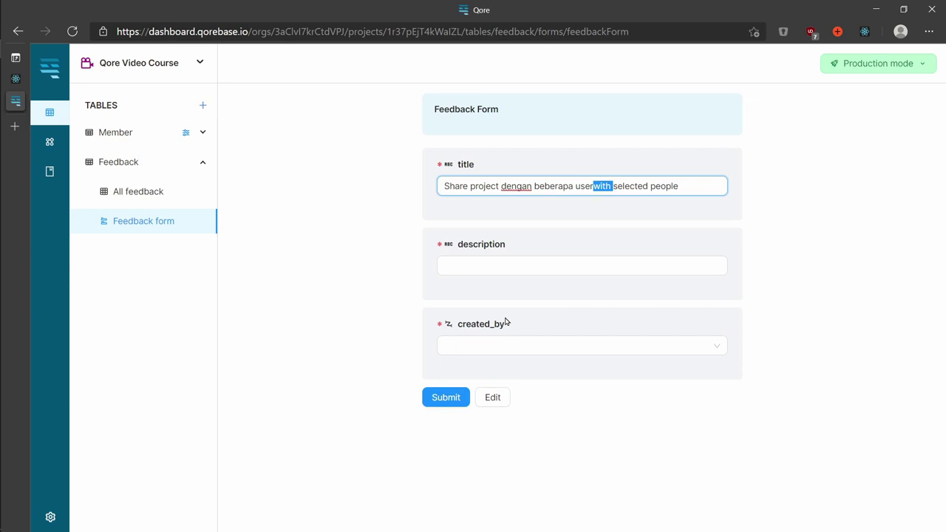
key("BackSpace")
Step: Type the description 'Project dapat dibagikan dengan beberapa pengguna' and change 'user' to 'pengguna' in the title
left_click(509, 269)
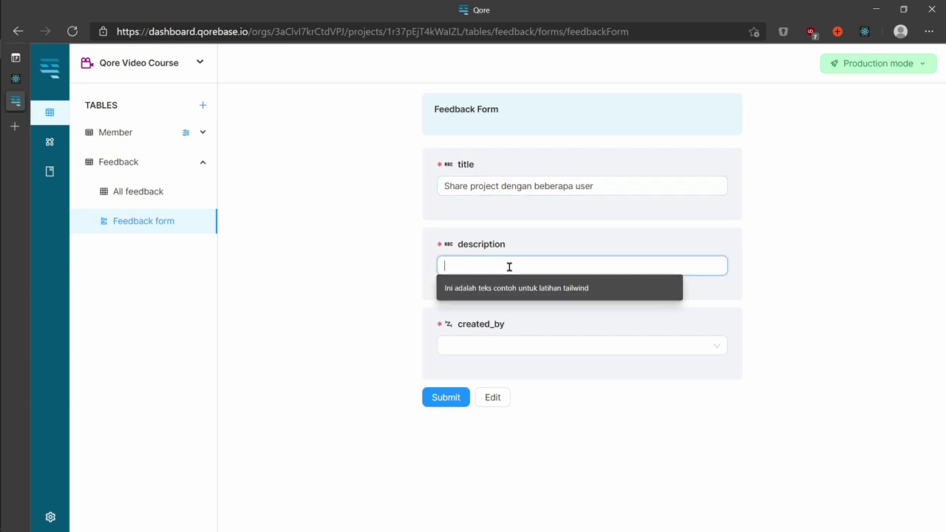
type("Pro")
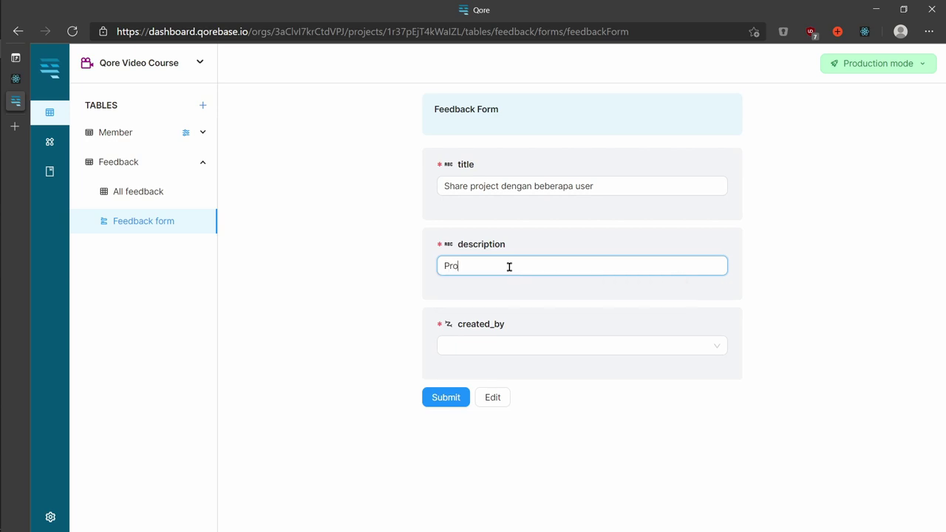
type("ject dapat dibagikan dengan beberapa pengguna")
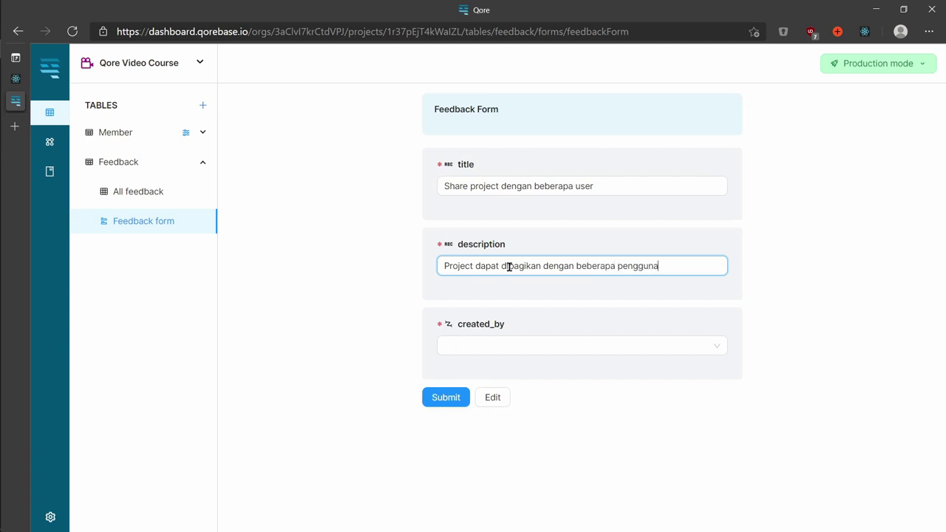
double_click(643, 266)
key("ctrl+c")
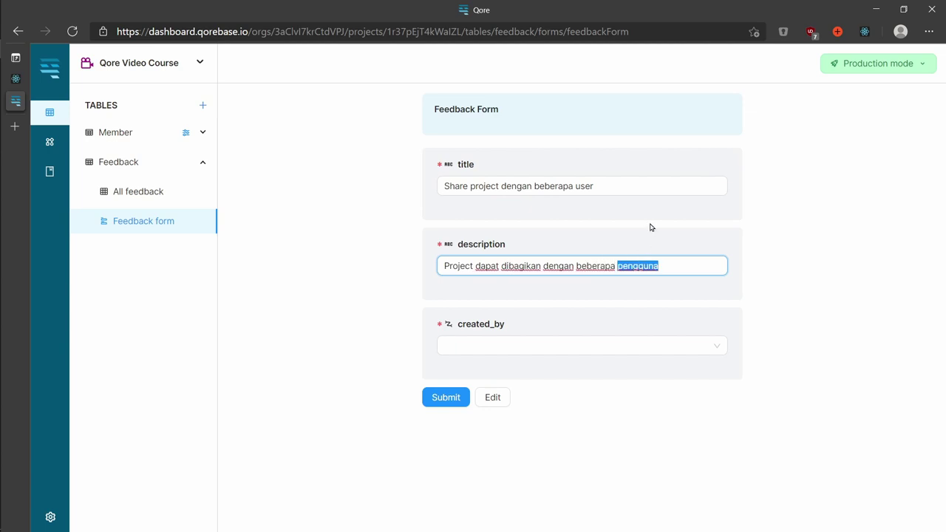
double_click(587, 186)
key("ctrl+v")
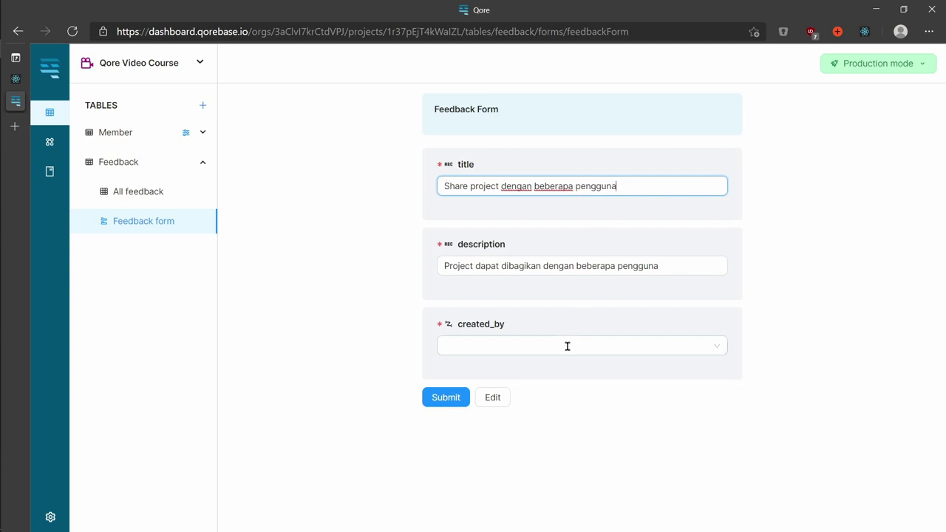
Step: Set the member as created_by, submit the entry, and view the All feedback table
left_click(567, 346)
left_click(544, 368)
left_click(440, 403)
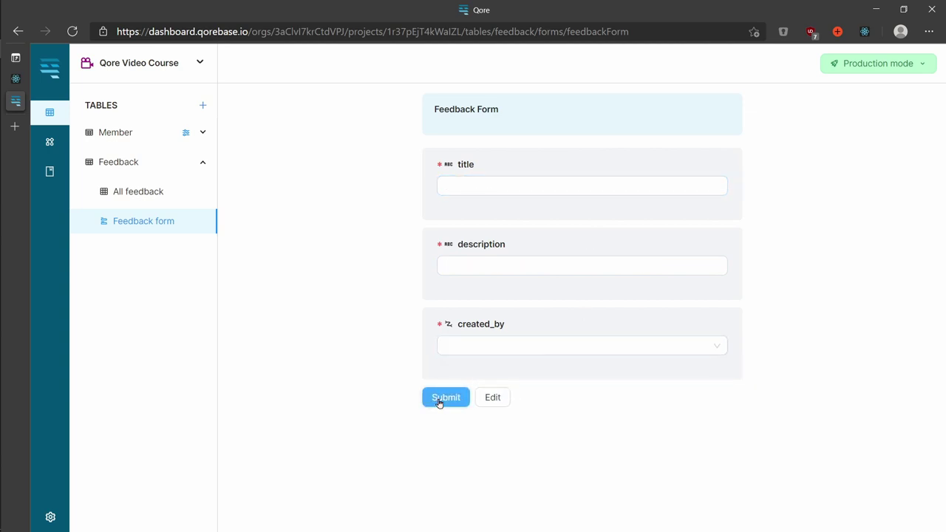
left_click(158, 200)
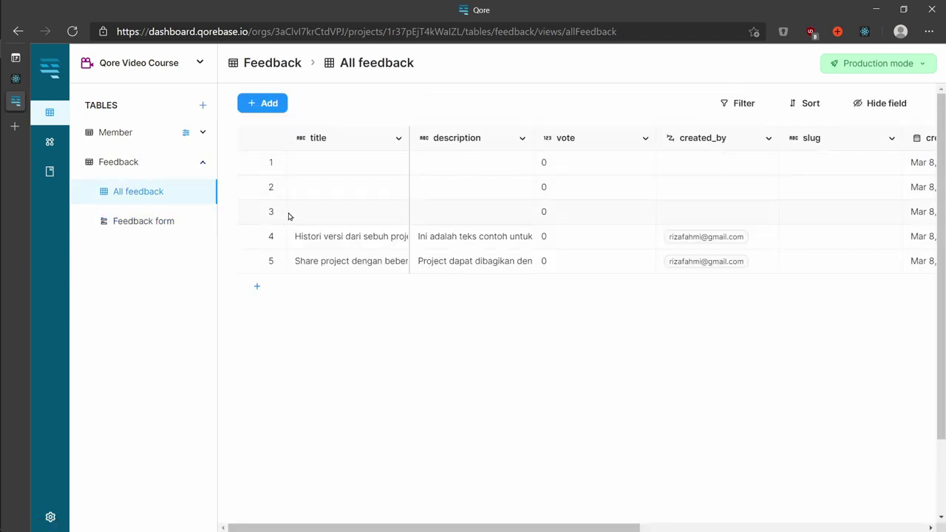
Step: Delete the three empty rows from All feedback via each row's Delete record option
left_click(280, 213)
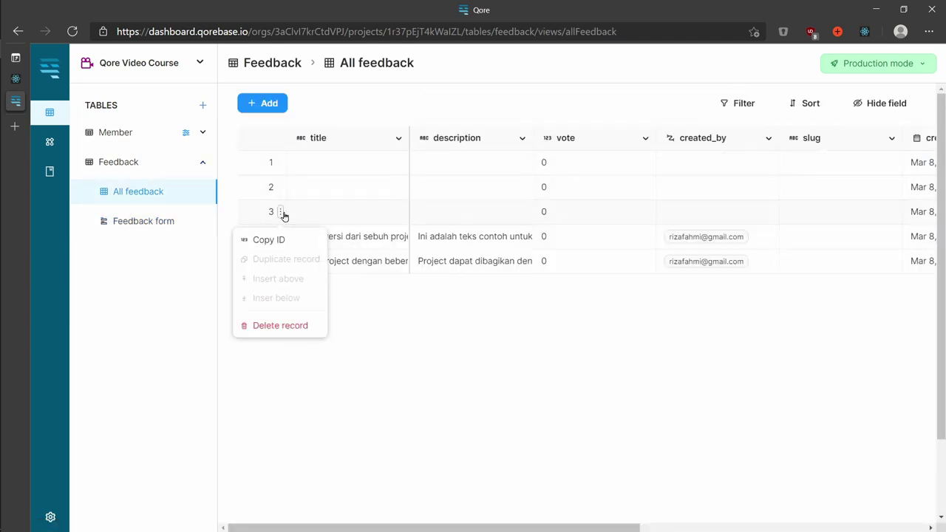
left_click(274, 326)
left_click(563, 313)
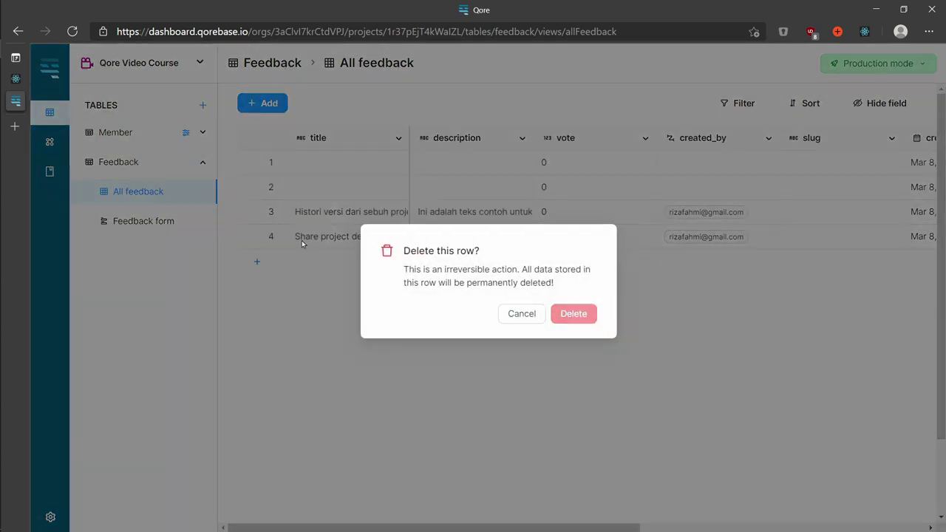
left_click(281, 188)
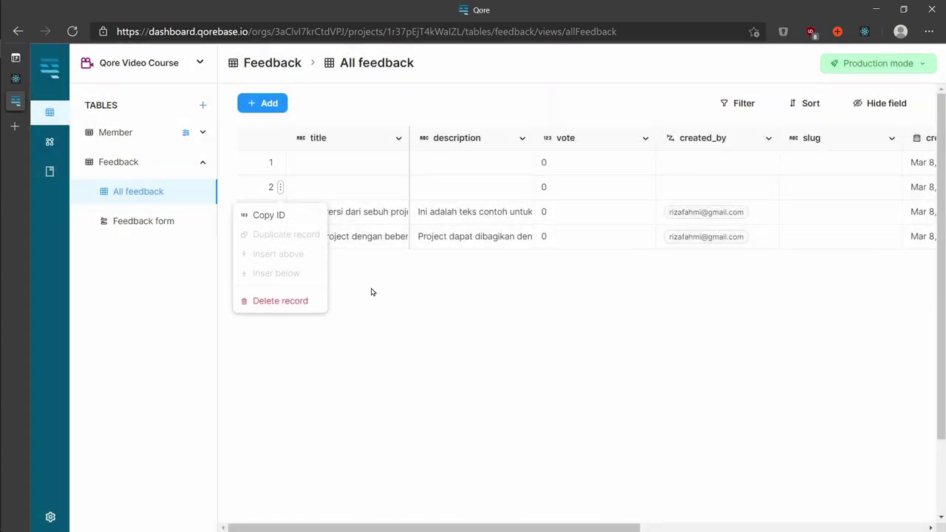
left_click(311, 299)
left_click(574, 314)
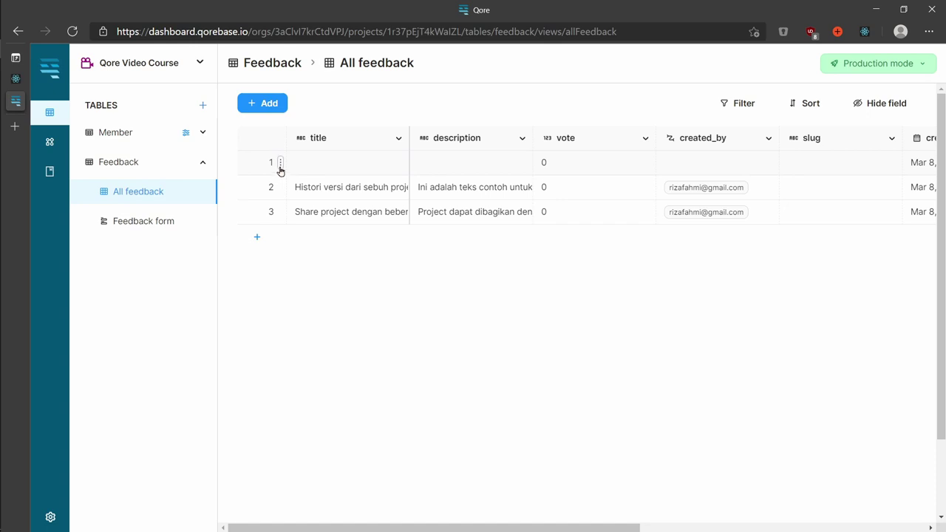
left_click(280, 164)
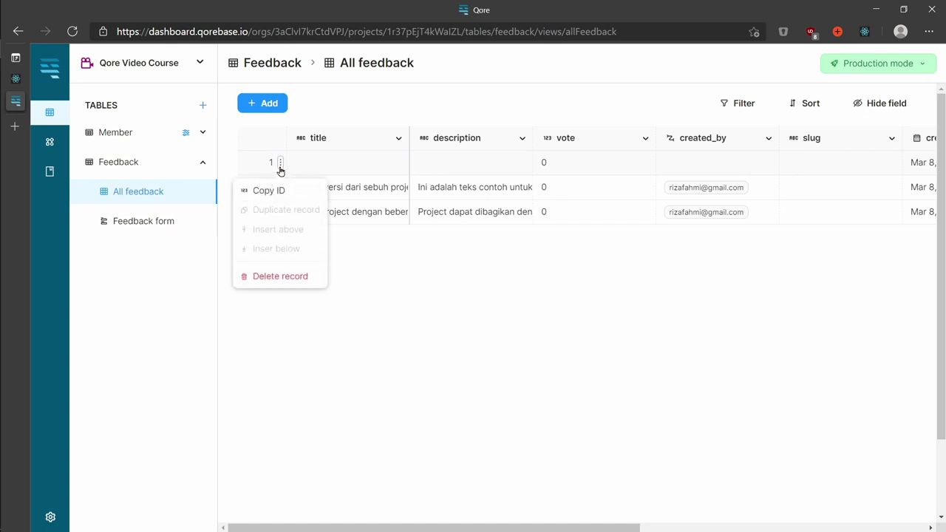
left_click(280, 274)
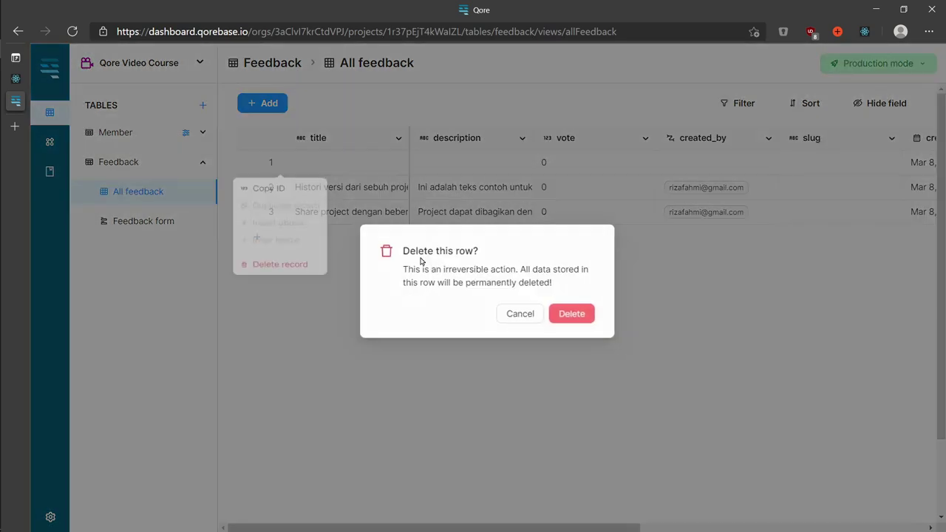
left_click(577, 317)
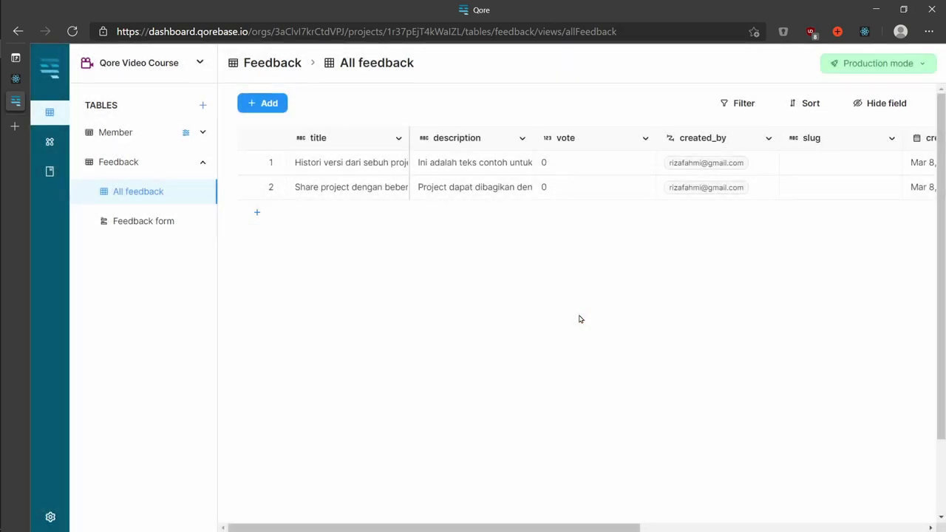